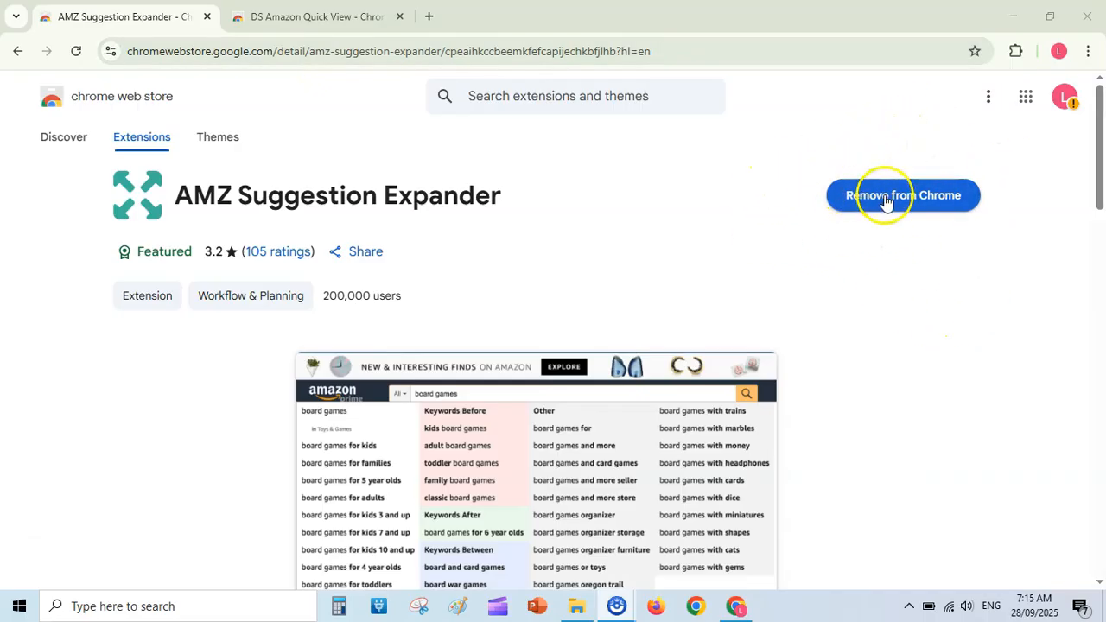
- Pin the AMZ Suggestion Expander and DS Amazon Quick View extensions to the browser toolbar
key(ctrl+Tab)
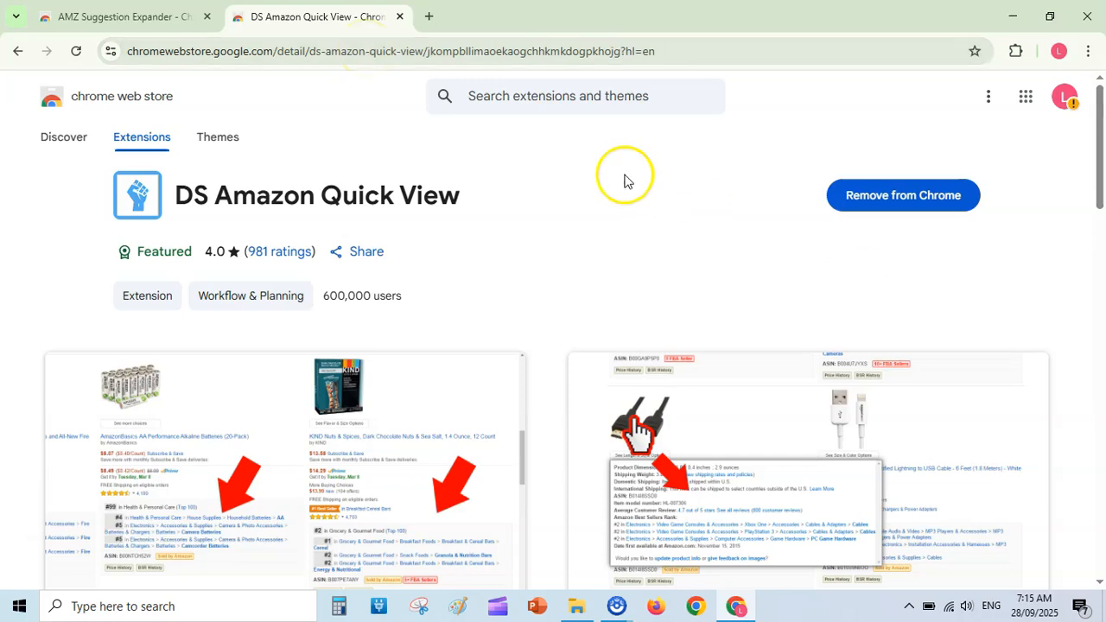
click(1017, 53)
click(958, 177)
click(959, 213)
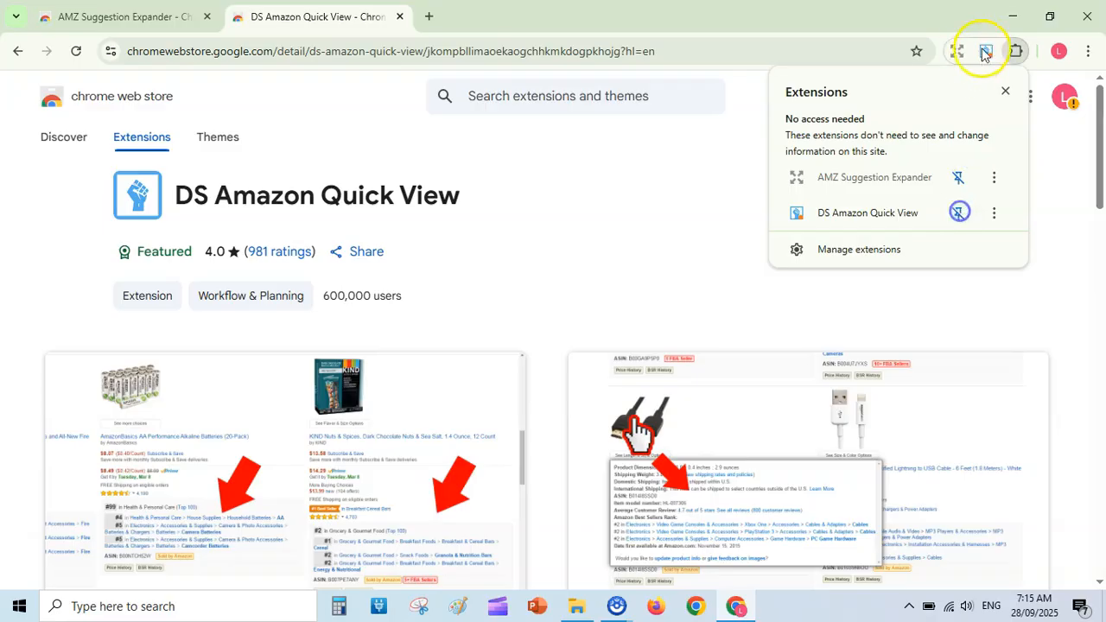
click(580, 158)
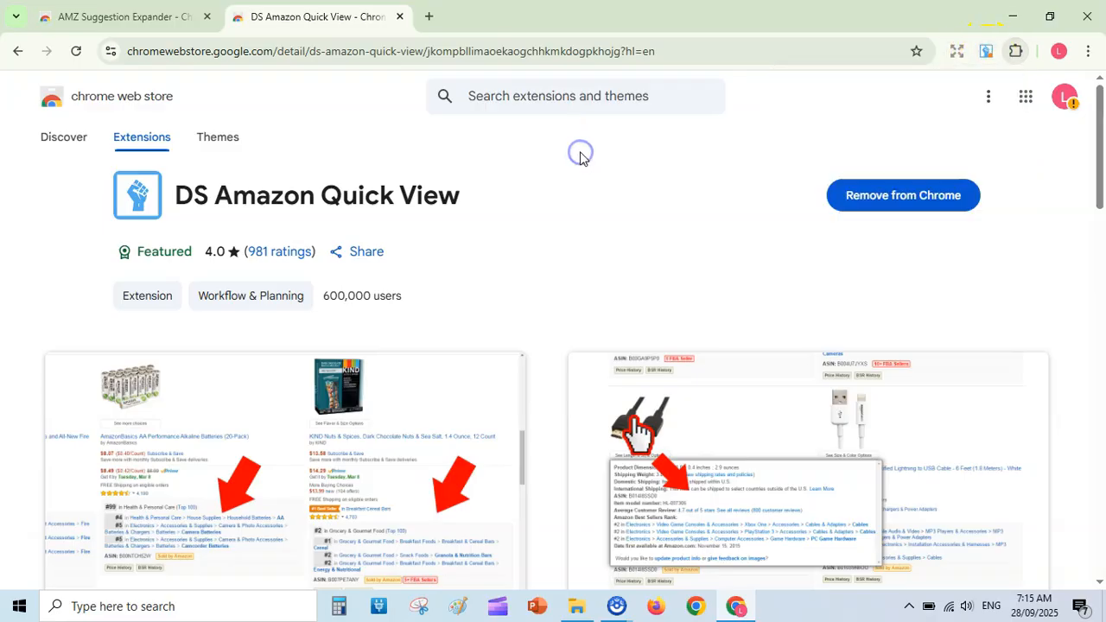
- On amazon.com, enter "math workbook" as the product search and open the suggested keyword "math workbook for dyslexia"
click(431, 14)
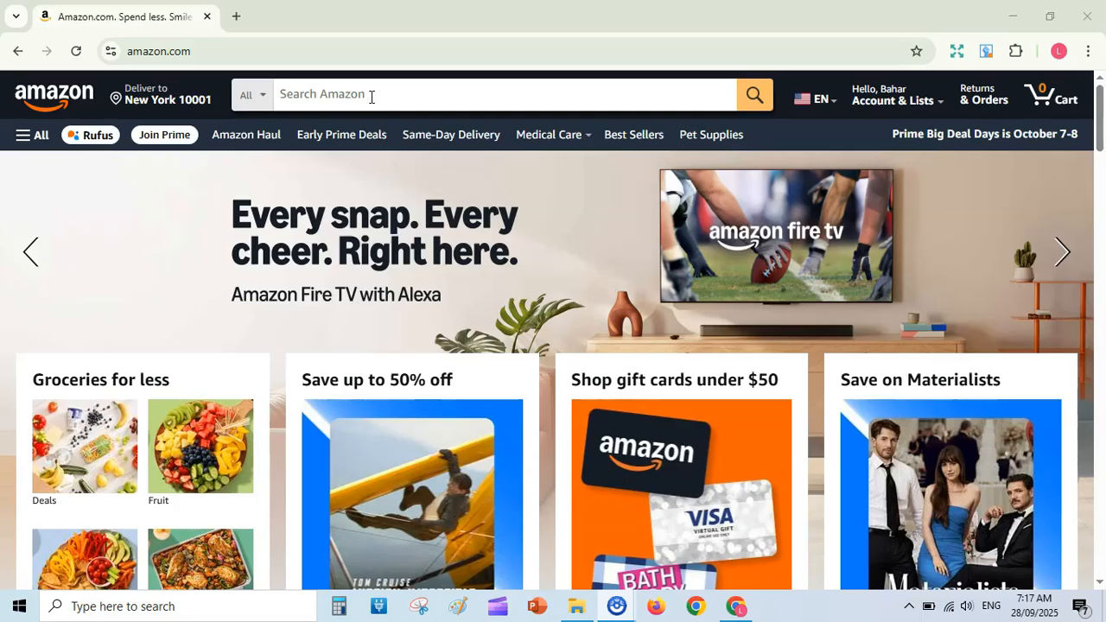
click(357, 94)
click(202, 50)
click(348, 94)
text(math workbook)
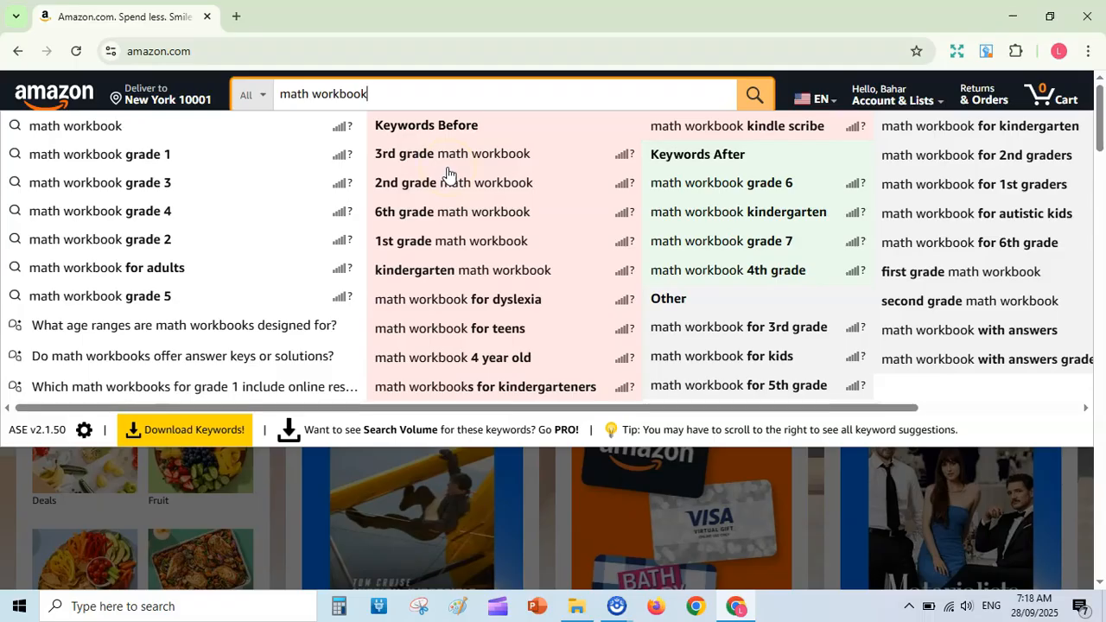
click(468, 303)
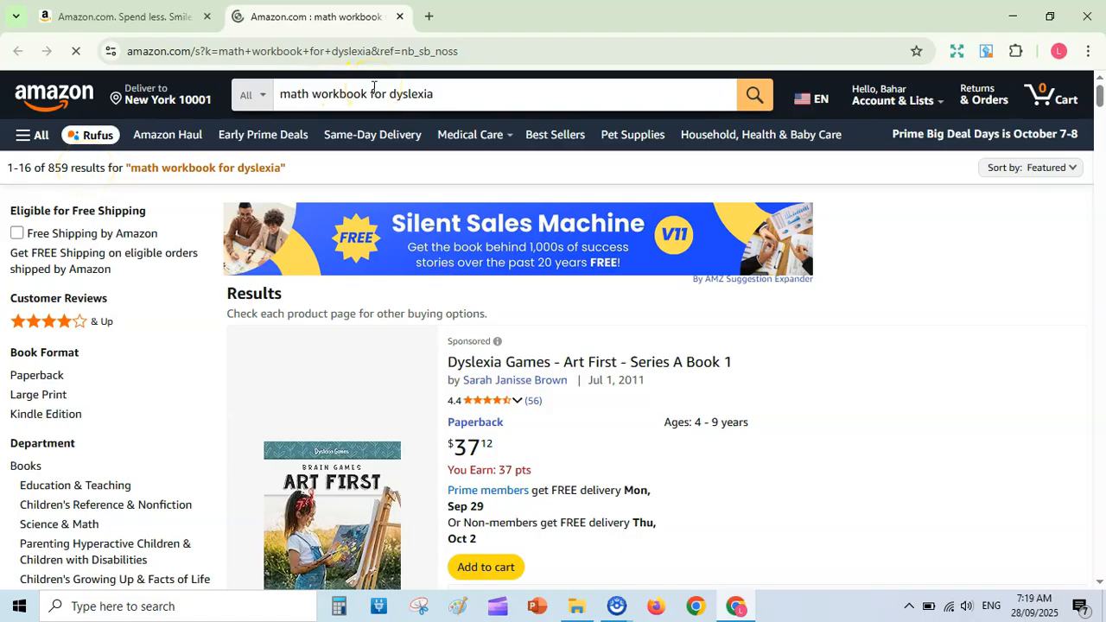
- Check the Best Sellers Ranks of the first dyslexia workbooks listed and the total number of search results
scroll(1100, 104, down, 2)
scroll(1100, 104, up, 2)
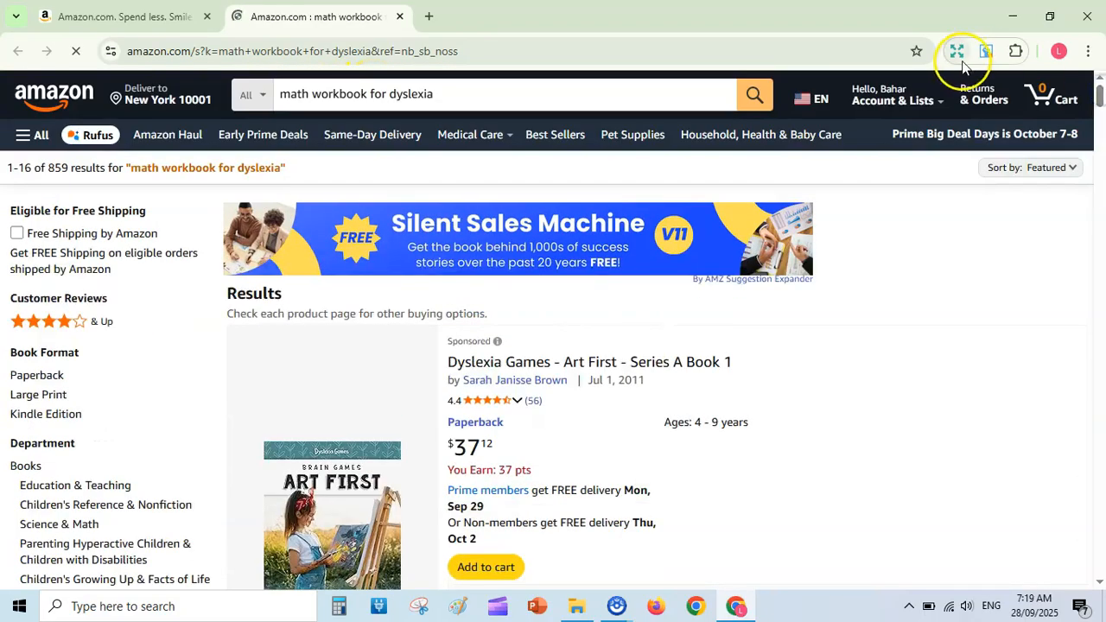
scroll(1100, 95, down, 2)
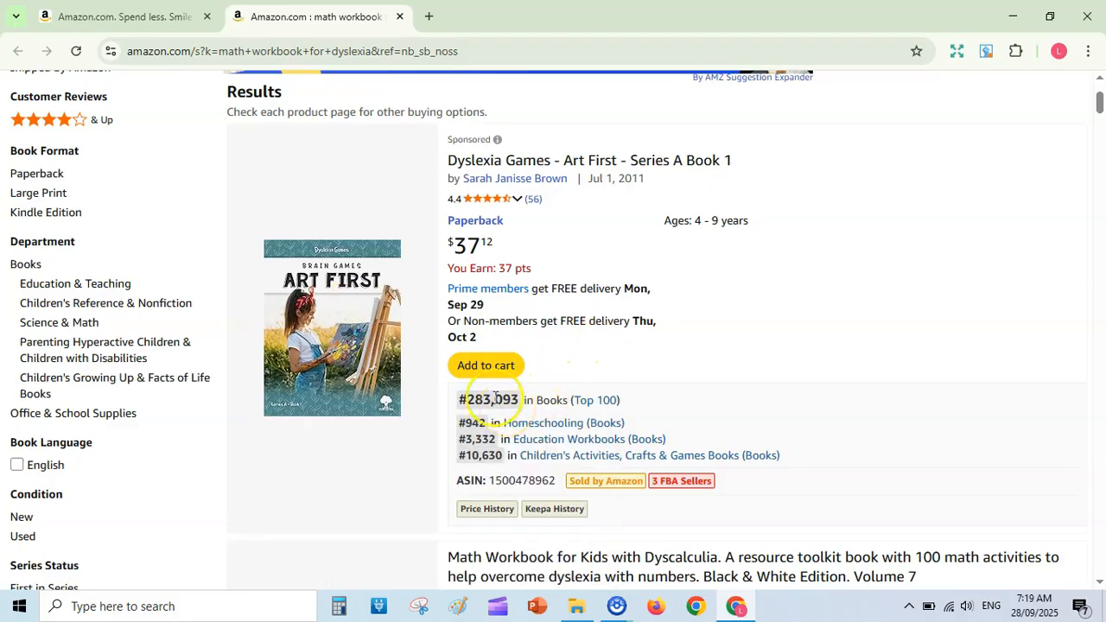
drag(1099, 103, 1098, 130)
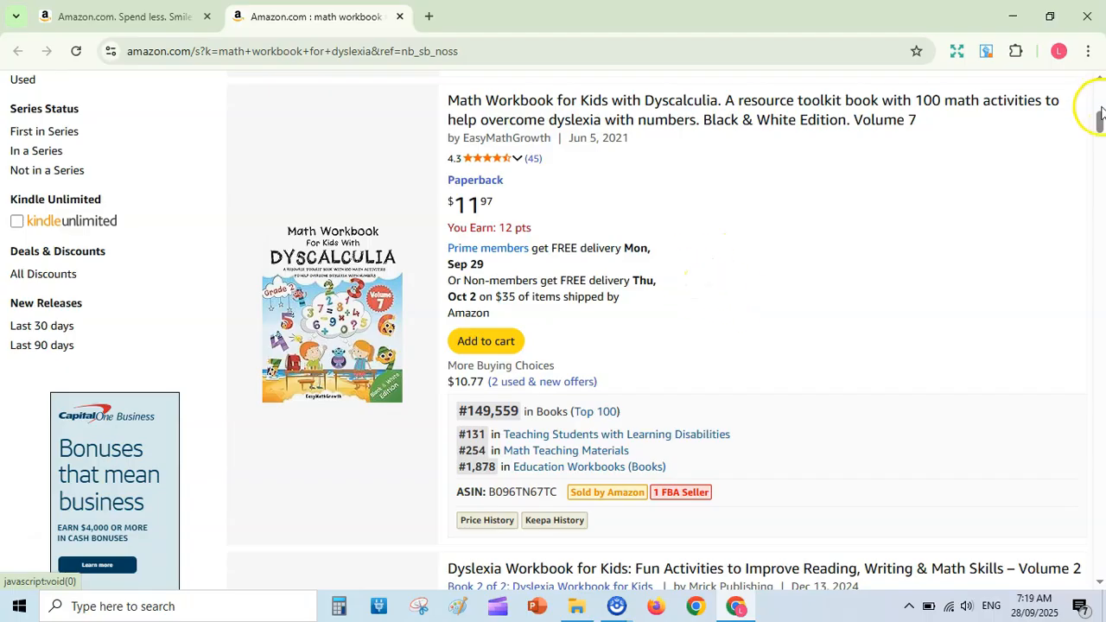
drag(1099, 116, 1099, 139)
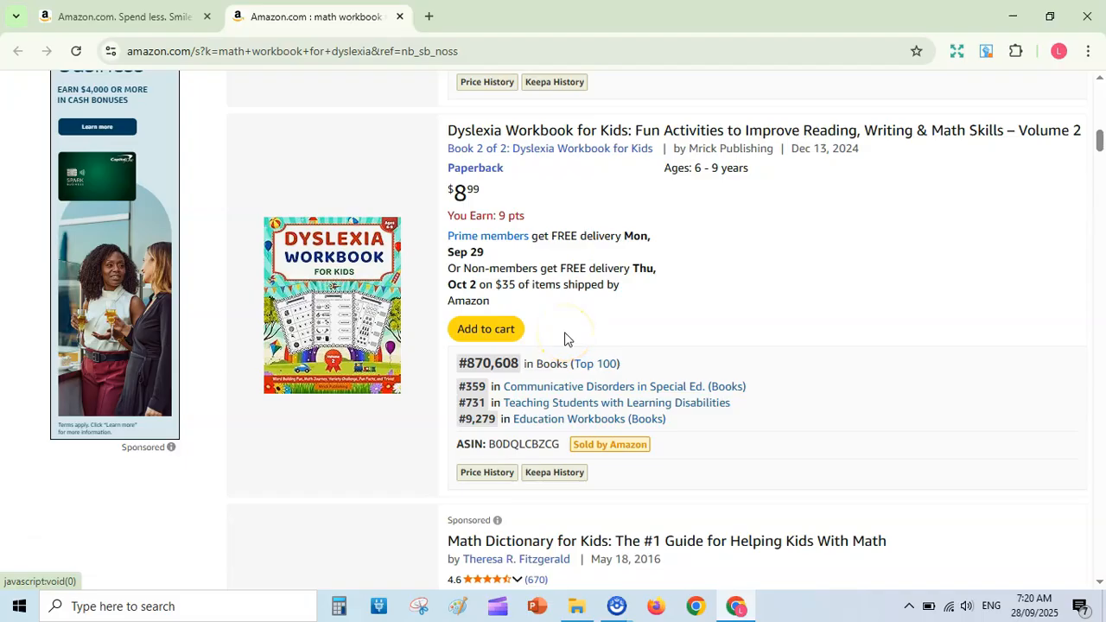
drag(1099, 138, 1099, 97)
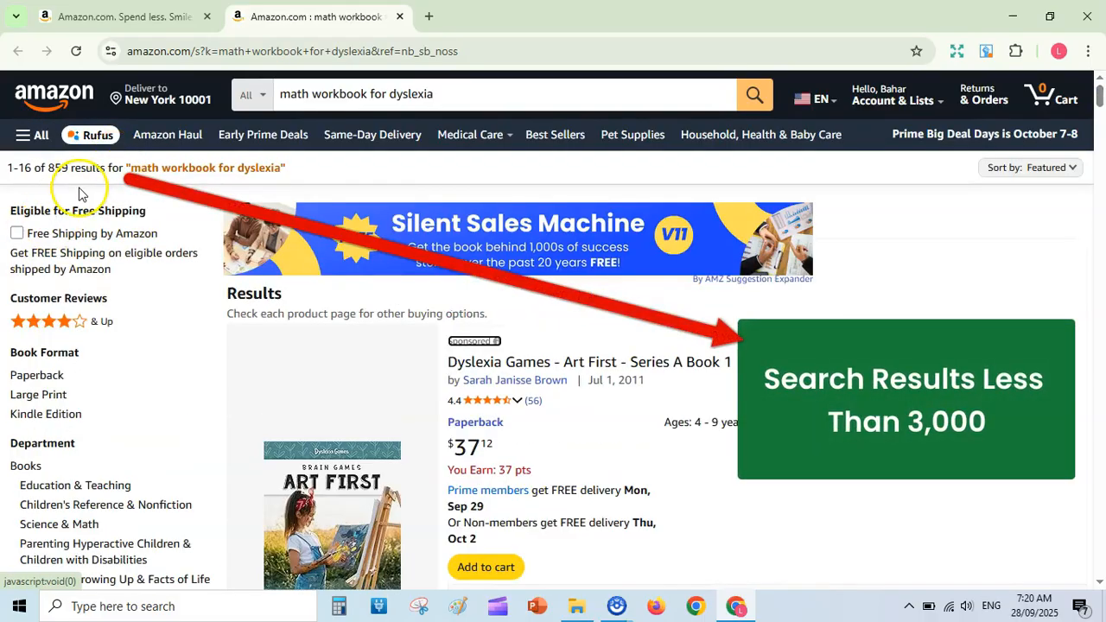
- Examine the ranks of the books throughout the "math workbook for dyslexia" results, looking for several below 100K
drag(1099, 99, 1099, 123)
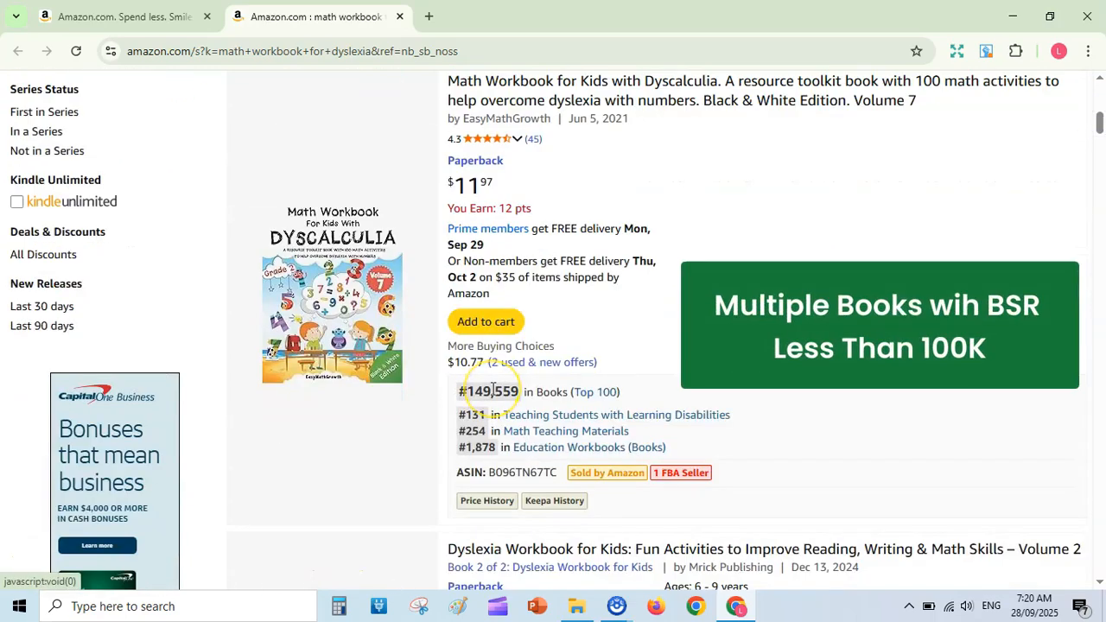
drag(1099, 123, 1100, 138)
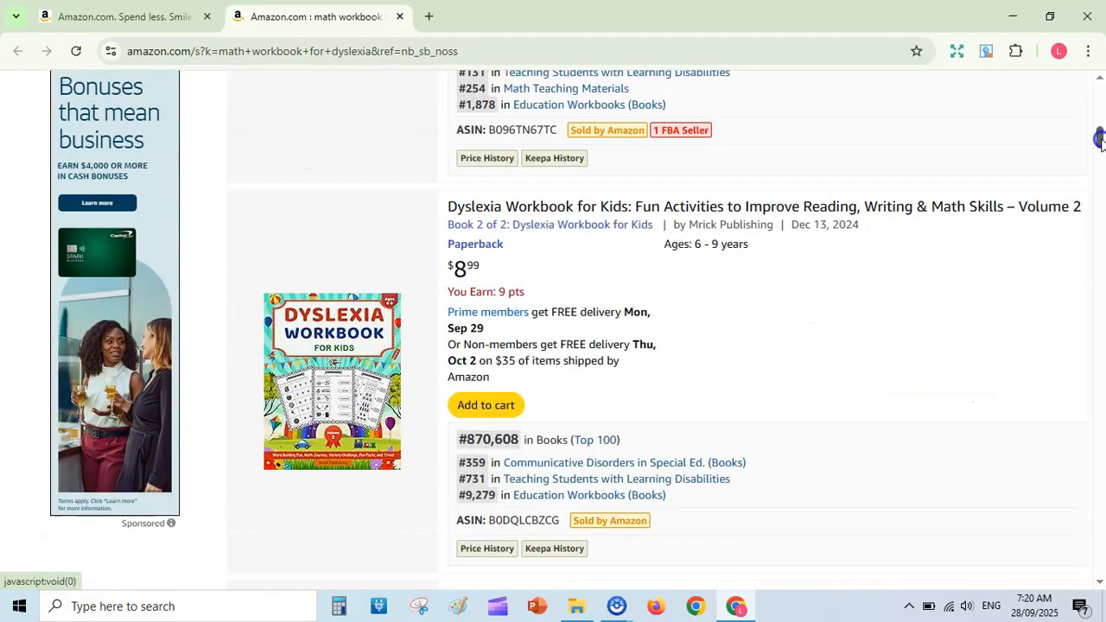
drag(1099, 139, 1099, 158)
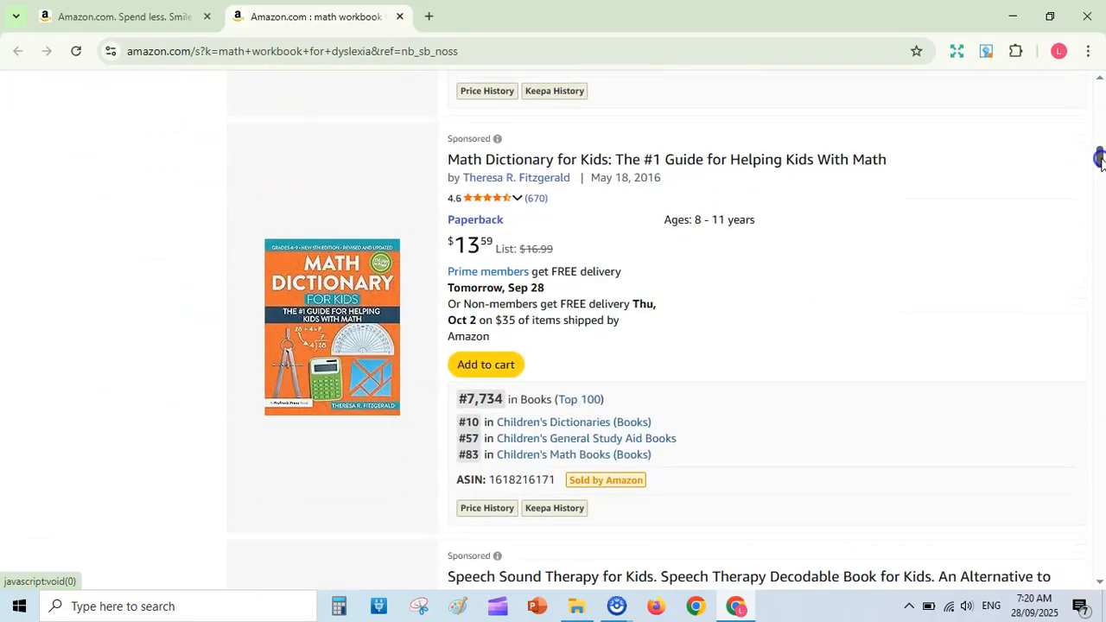
mouse_move(344, 296)
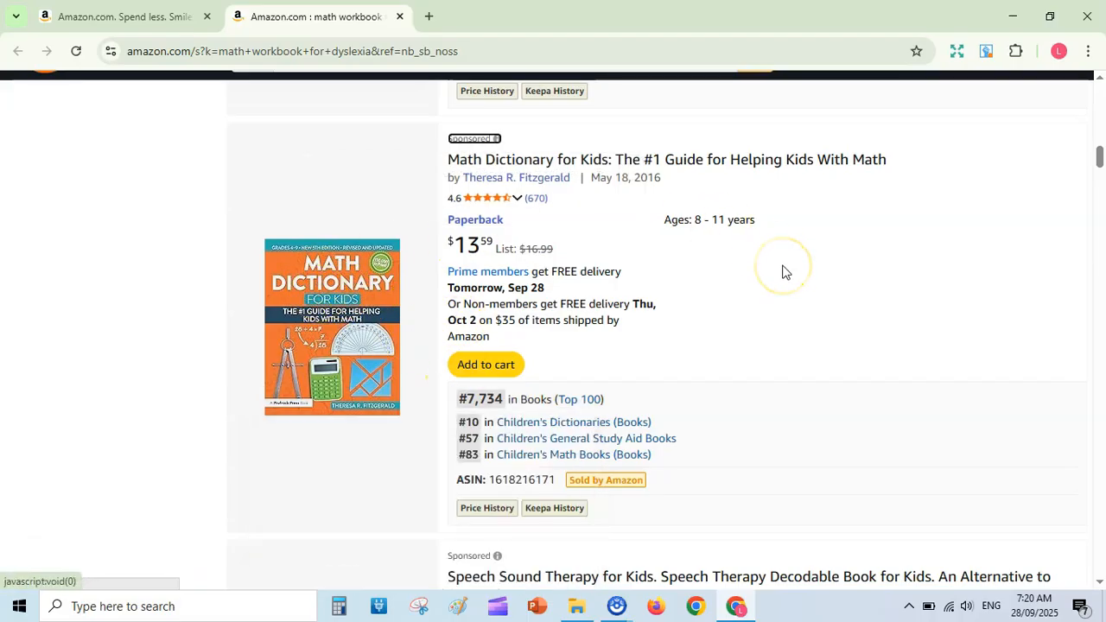
drag(1099, 158, 1100, 201)
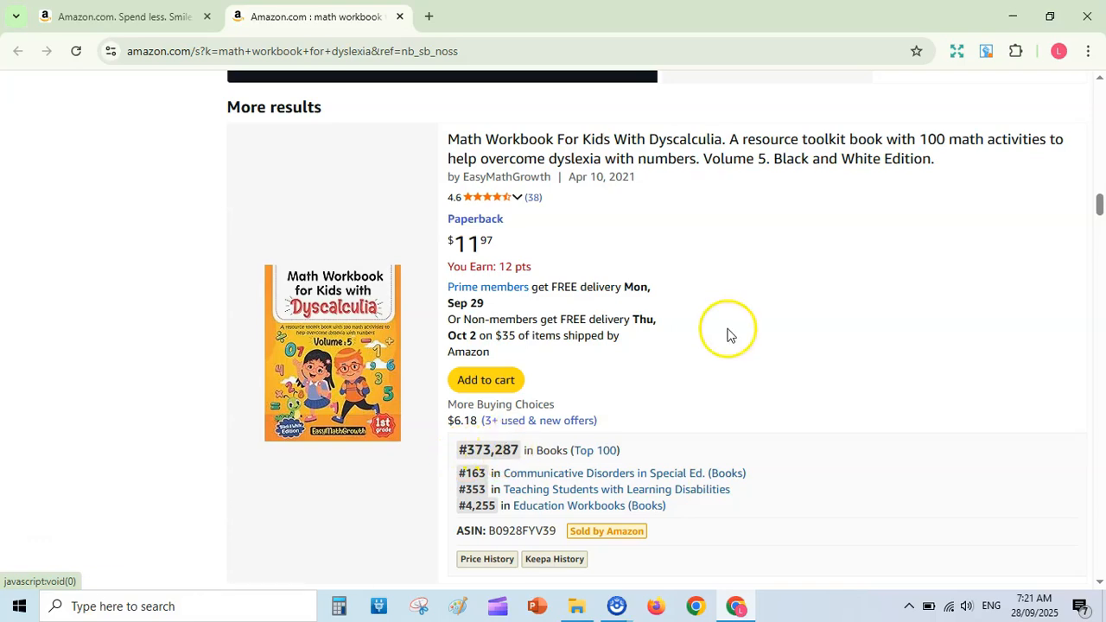
drag(1097, 202, 1100, 293)
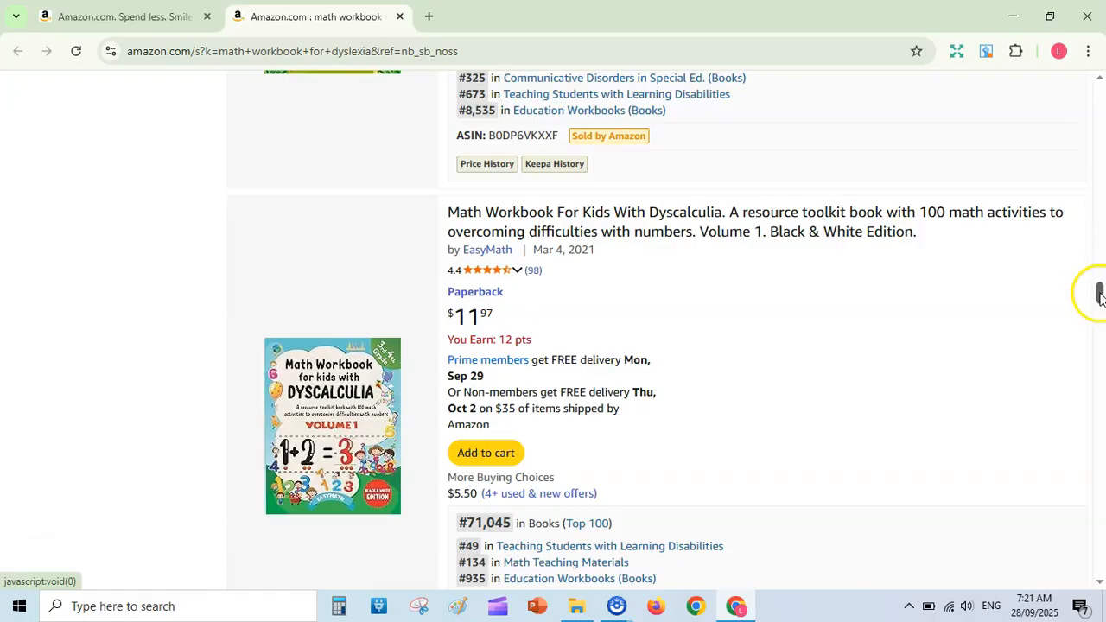
drag(1100, 291, 1101, 303)
click(471, 374)
drag(1100, 299, 1099, 314)
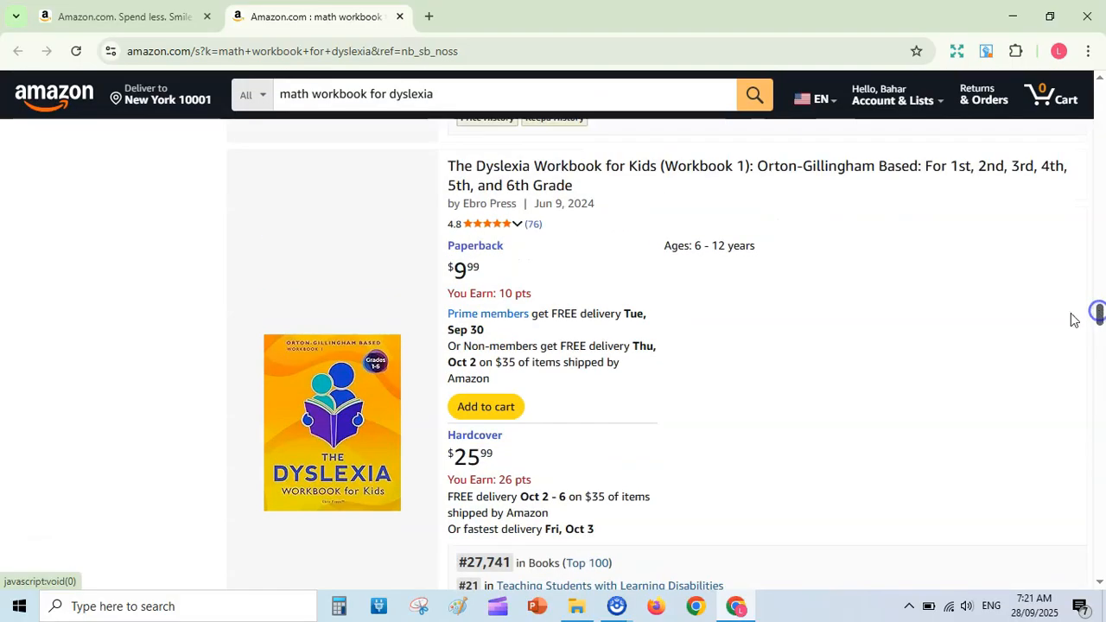
drag(1099, 314, 1098, 324)
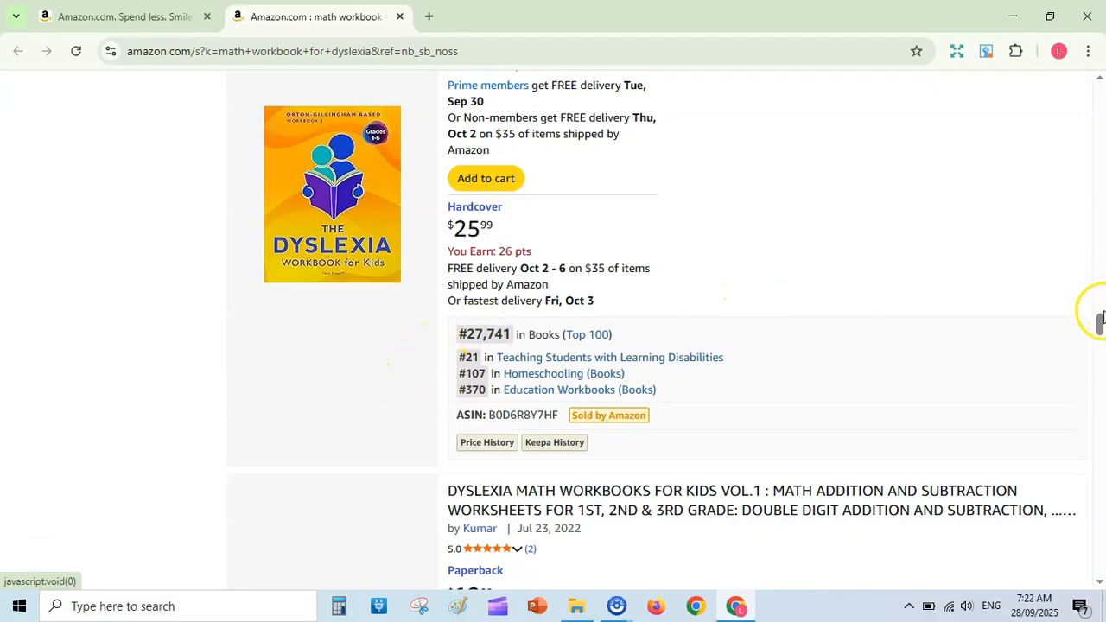
drag(1098, 323, 1100, 337)
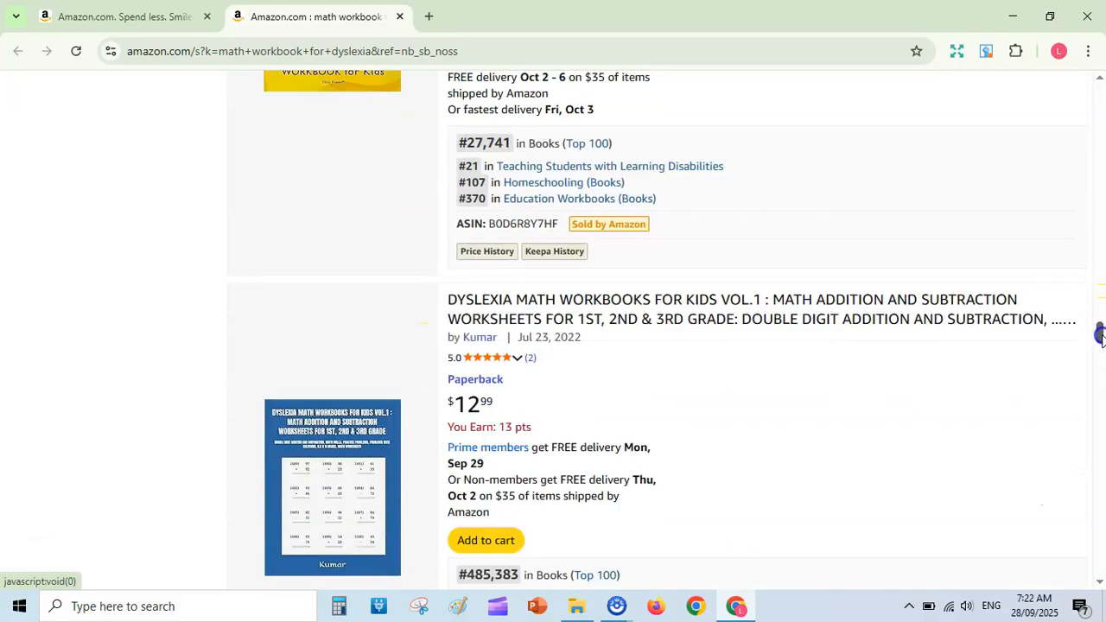
scroll(1100, 337, down, 3)
scroll(1100, 341, up, 2)
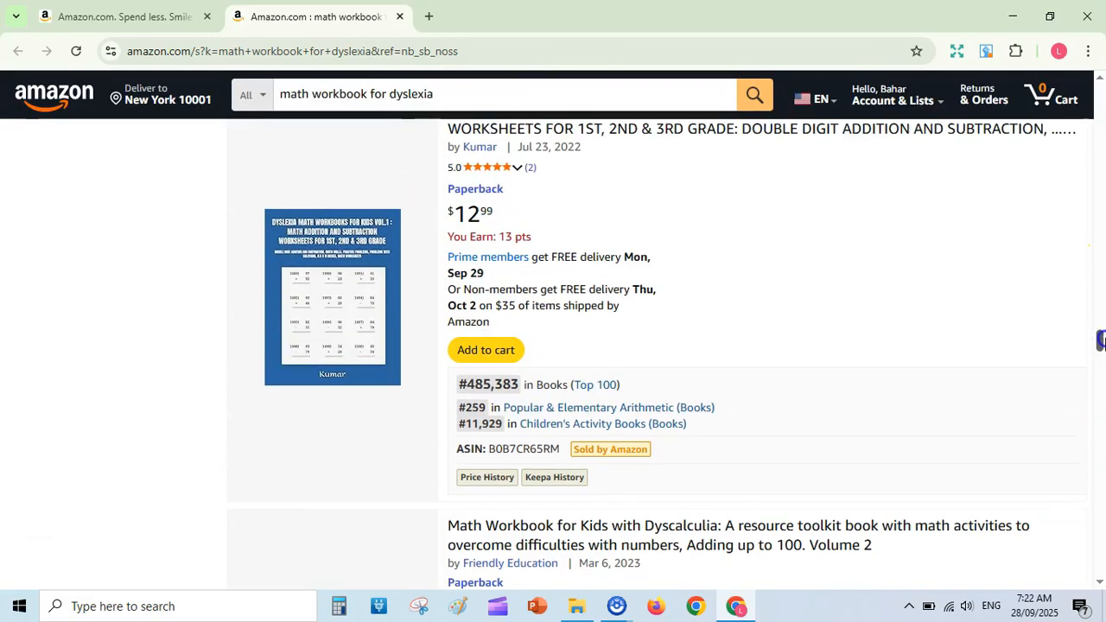
drag(1099, 339, 1100, 378)
drag(1100, 384, 1102, 84)
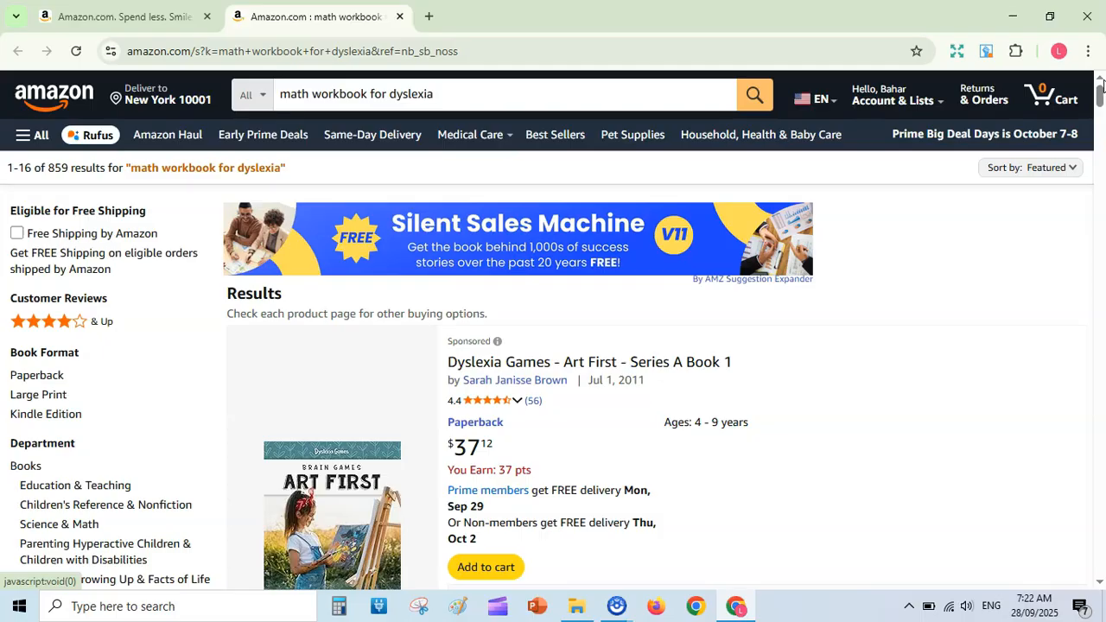
- Close the dyslexia results and open the suggested keyword "3rd grade math workbook" from the "math workbook" suggestions
click(399, 17)
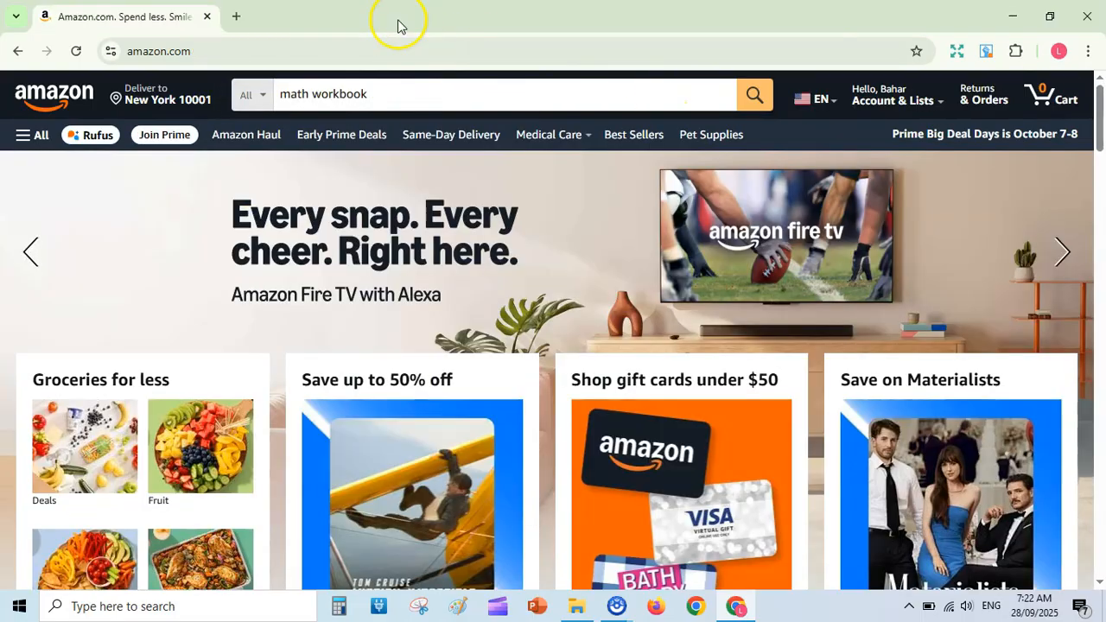
click(388, 98)
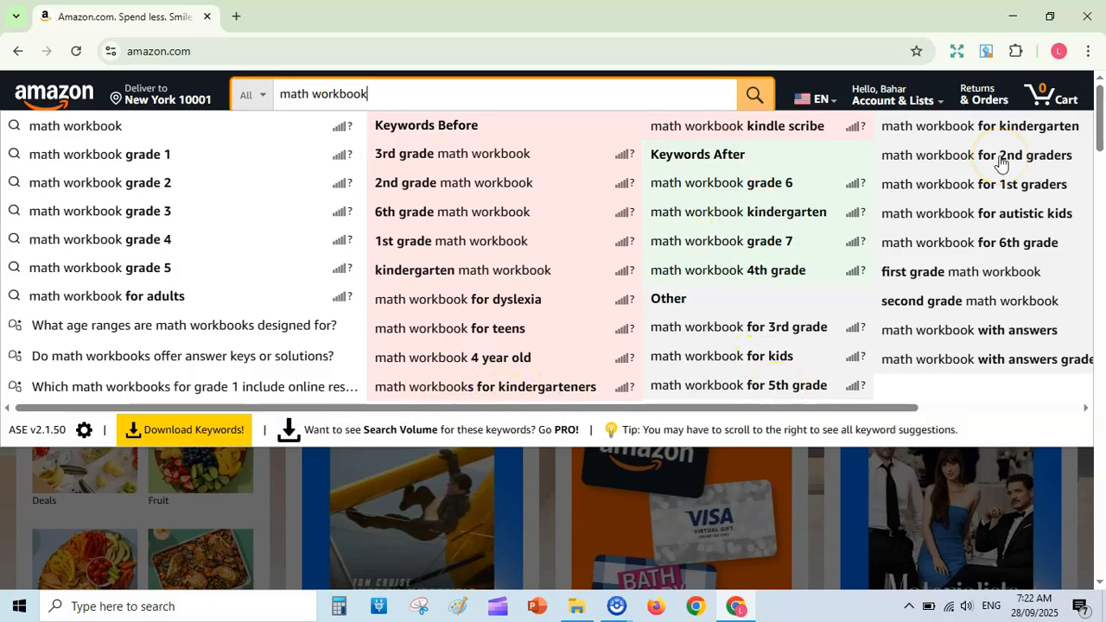
click(446, 156)
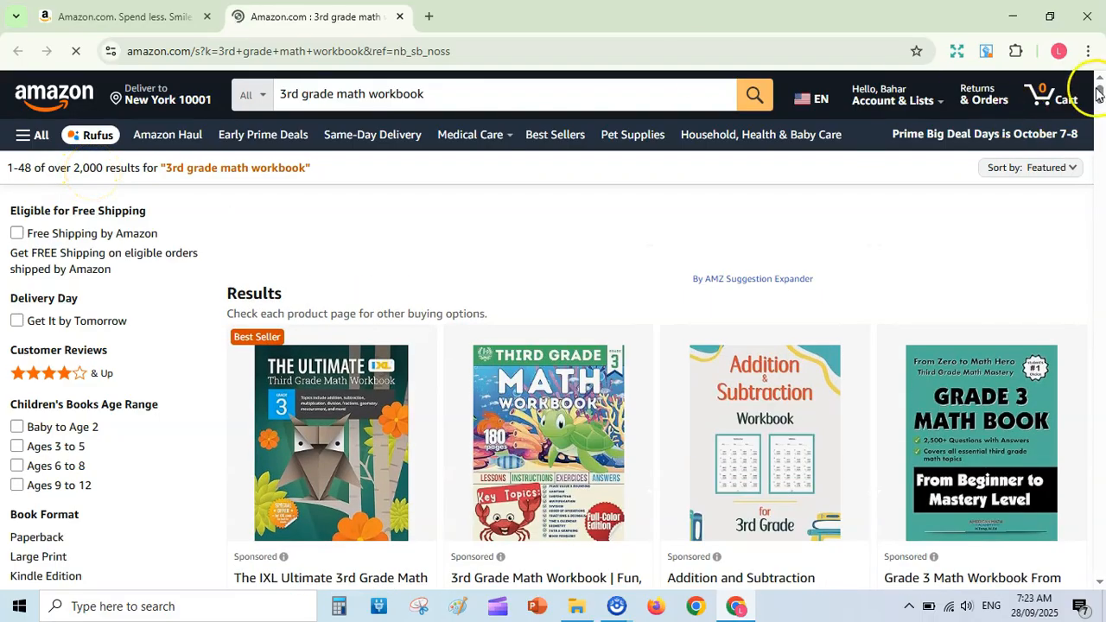
- Examine the Best Sellers Ranks and product details of the books in the "3rd grade math workbook" results
drag(1101, 93, 1101, 106)
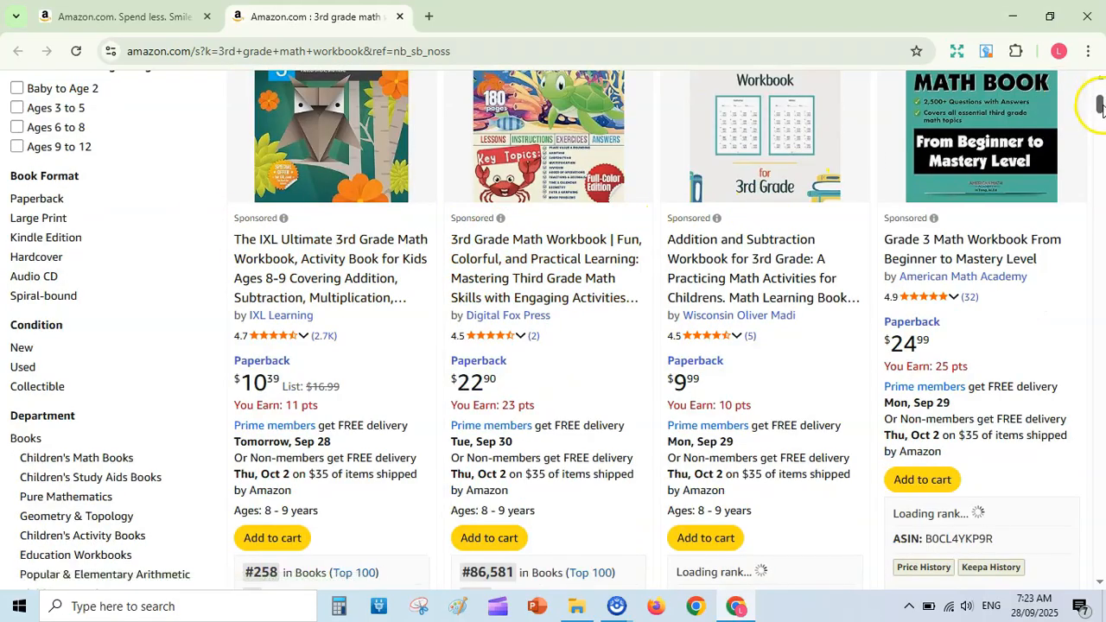
drag(1100, 104, 1098, 140)
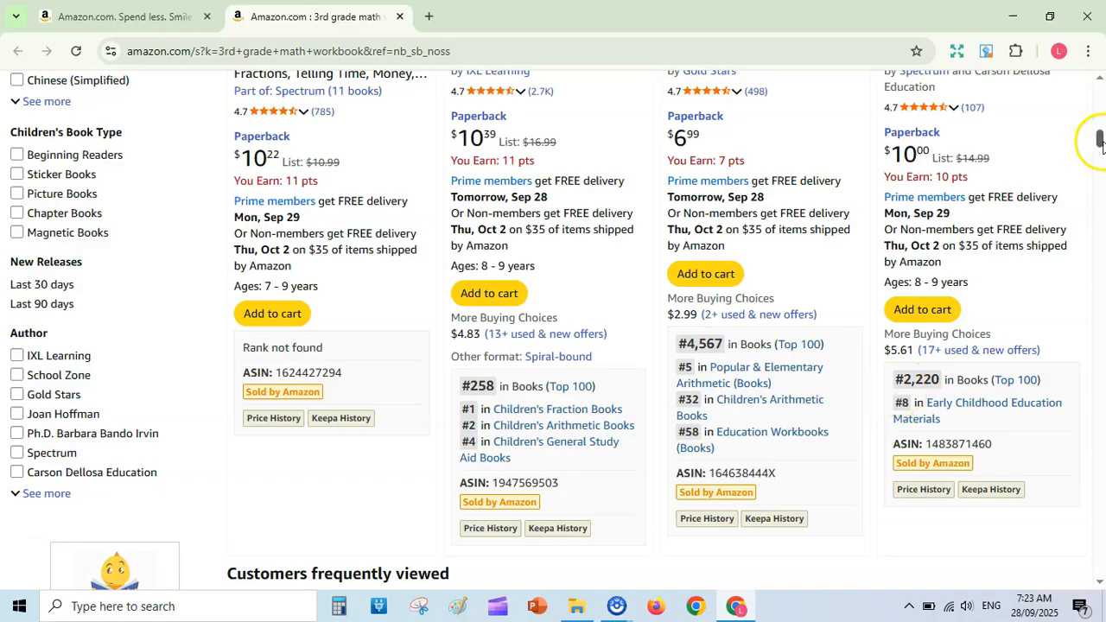
drag(1100, 141, 1097, 164)
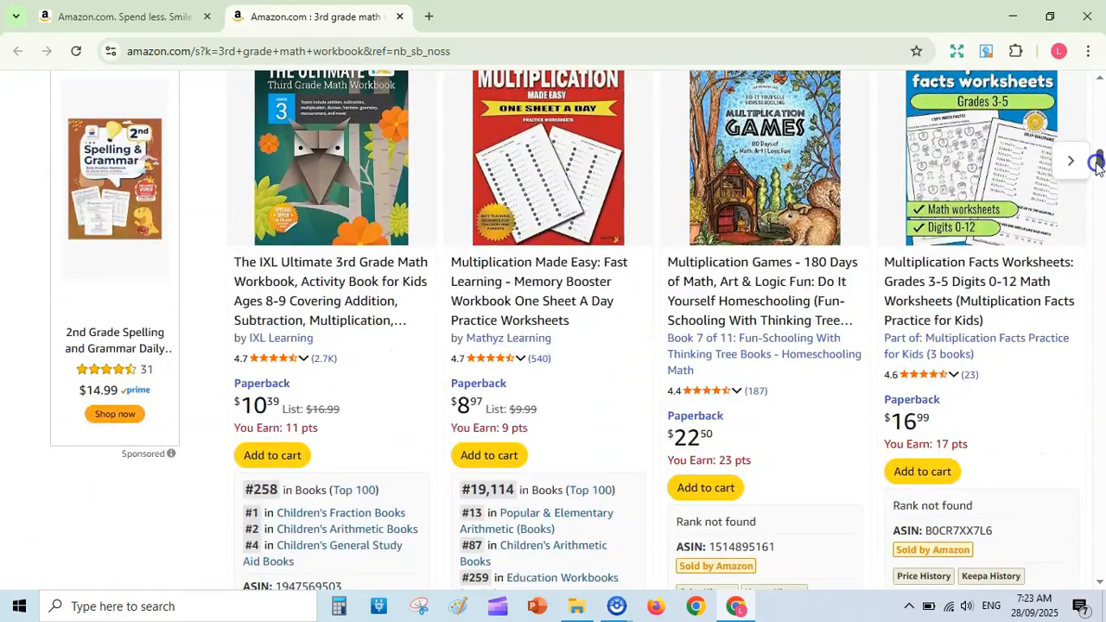
mouse_move(595, 390)
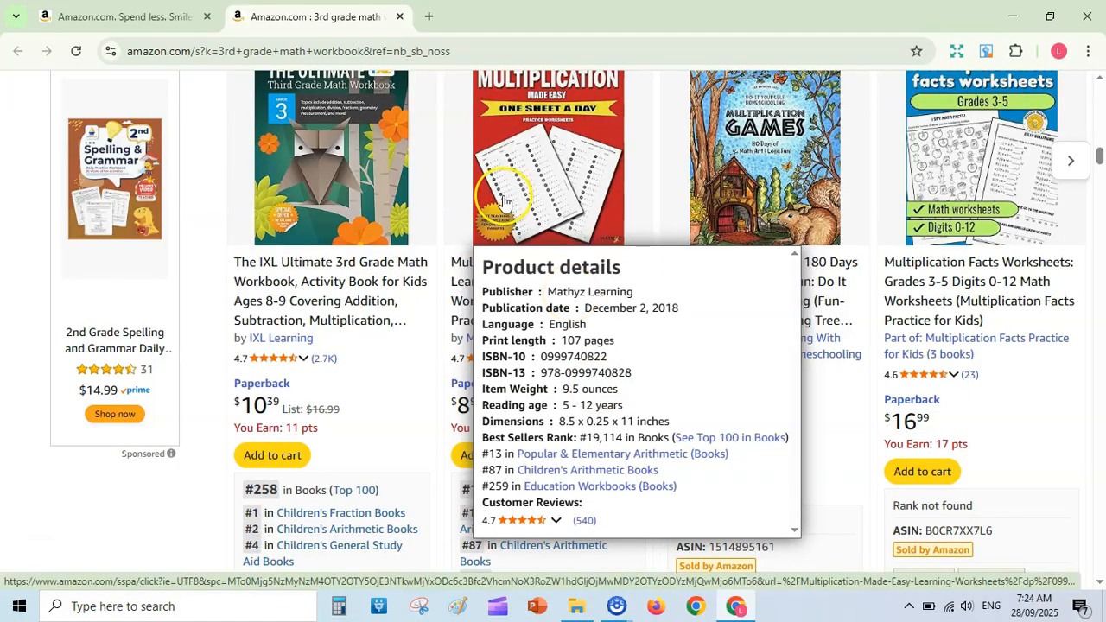
drag(1099, 157, 1098, 182)
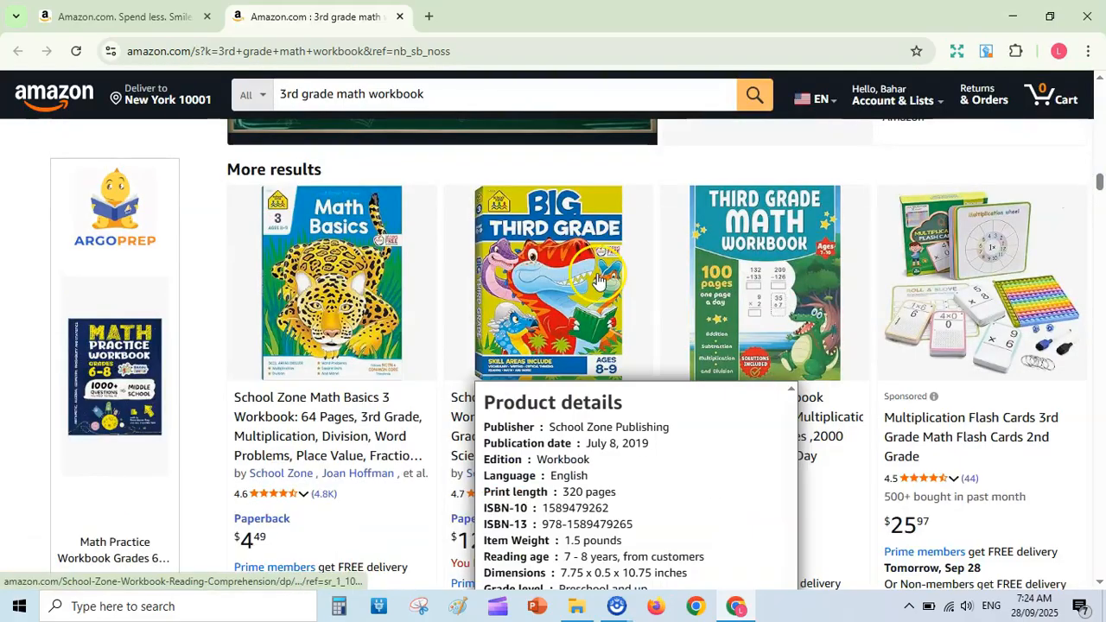
mouse_move(344, 273)
drag(1098, 181, 1100, 217)
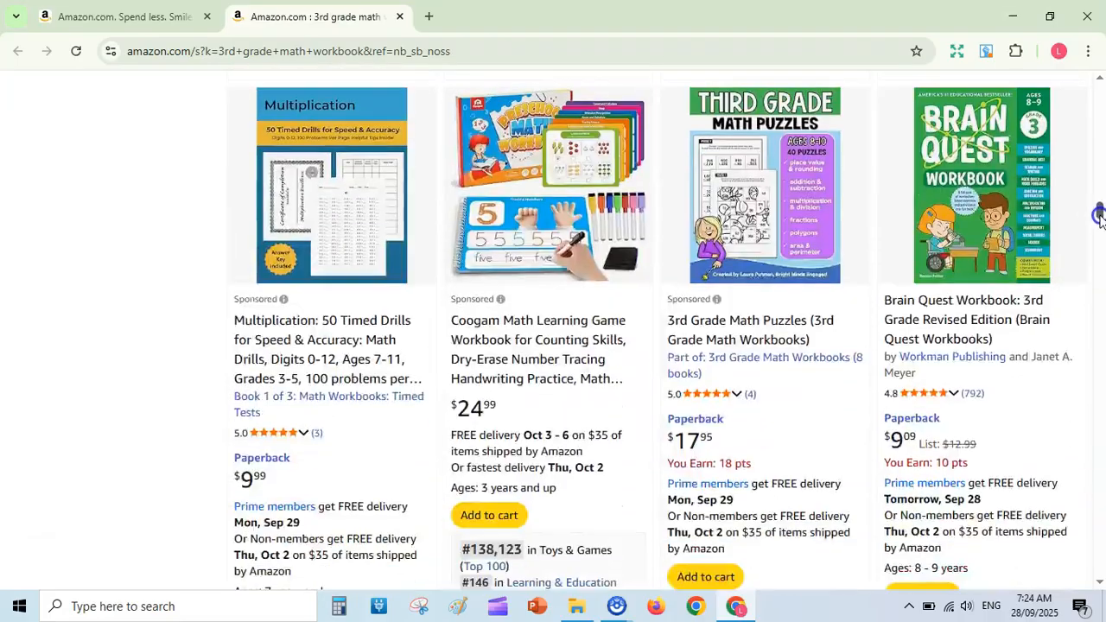
click(343, 226)
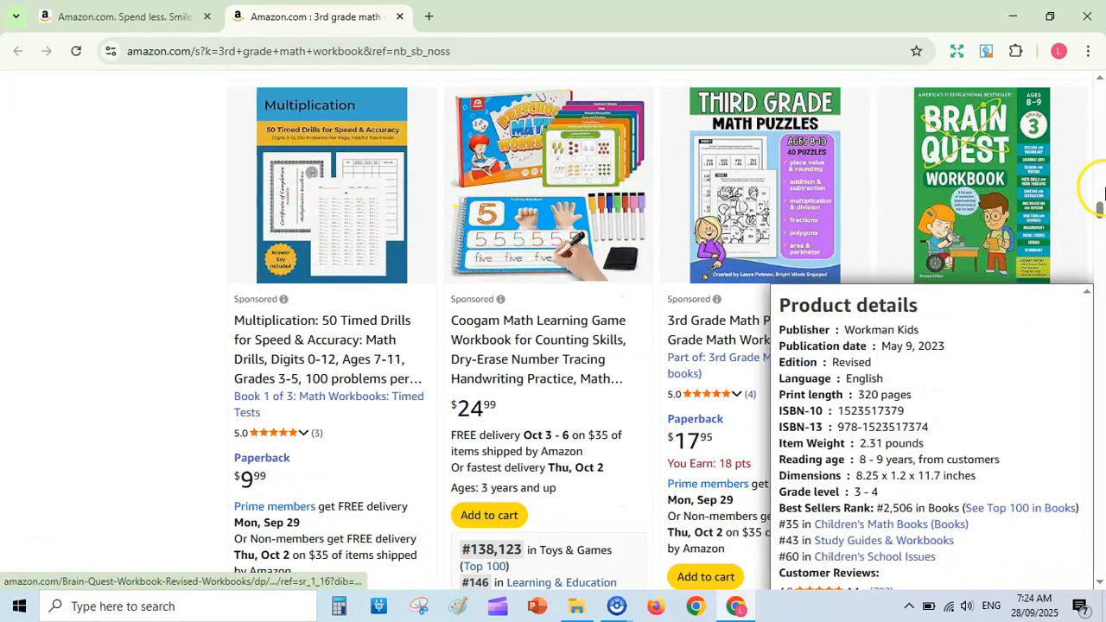
click(1100, 215)
drag(1100, 215, 1100, 231)
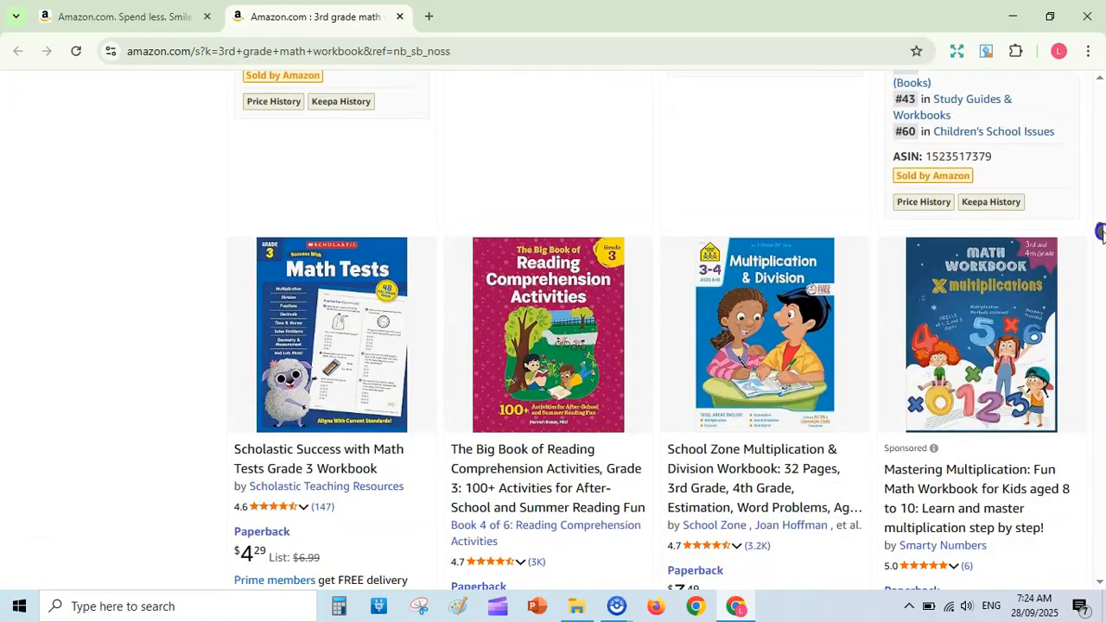
drag(1101, 232, 1099, 234)
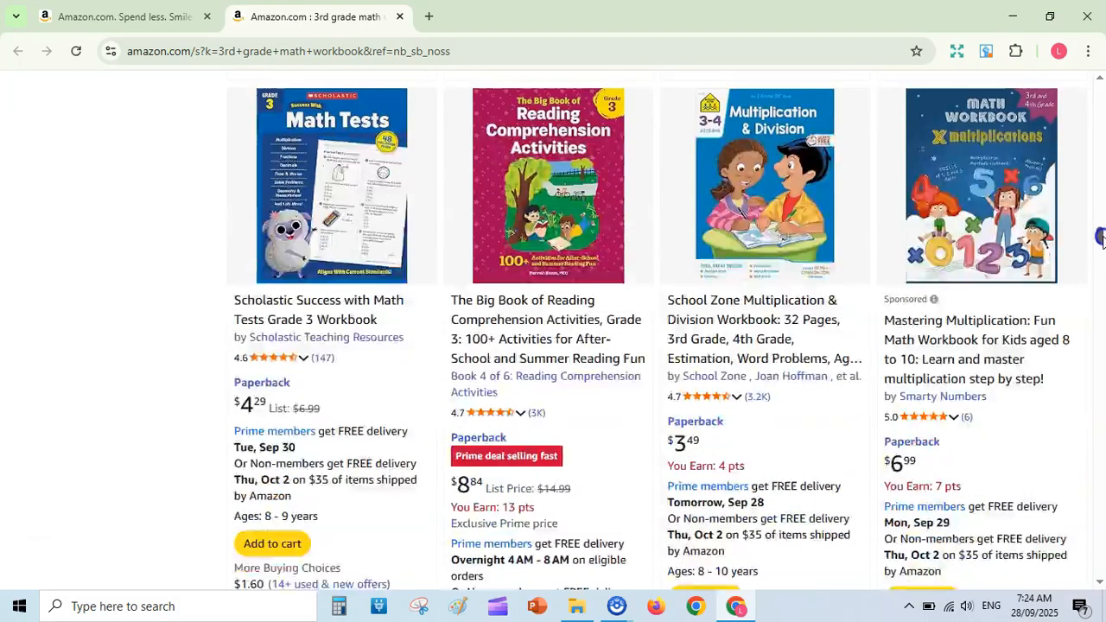
mouse_move(359, 233)
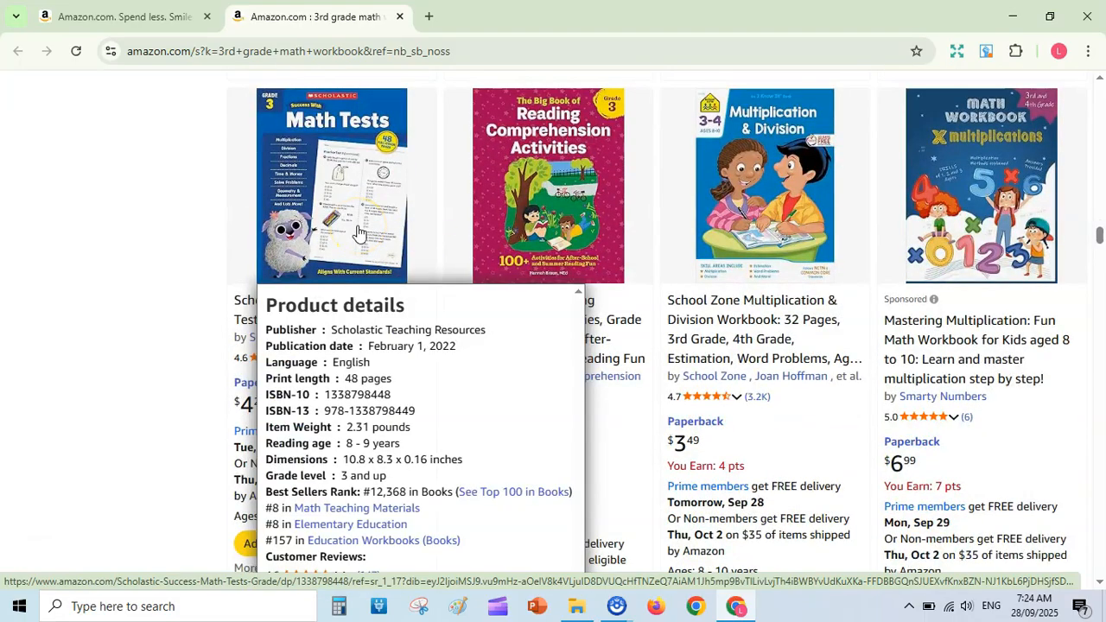
- Compare the product details and Best Sellers Ranks of further "3rd grade math workbook" results, including the Grade 3 & 4 workbook and independently published titles
click(533, 176)
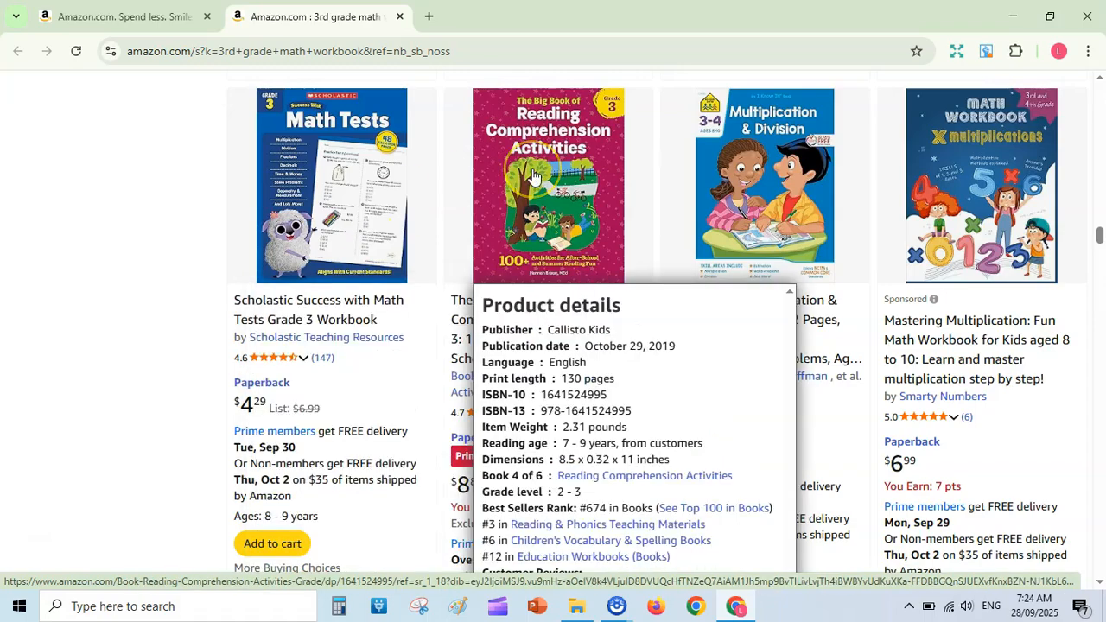
drag(1099, 233, 1096, 289)
click(755, 161)
mouse_move(826, 245)
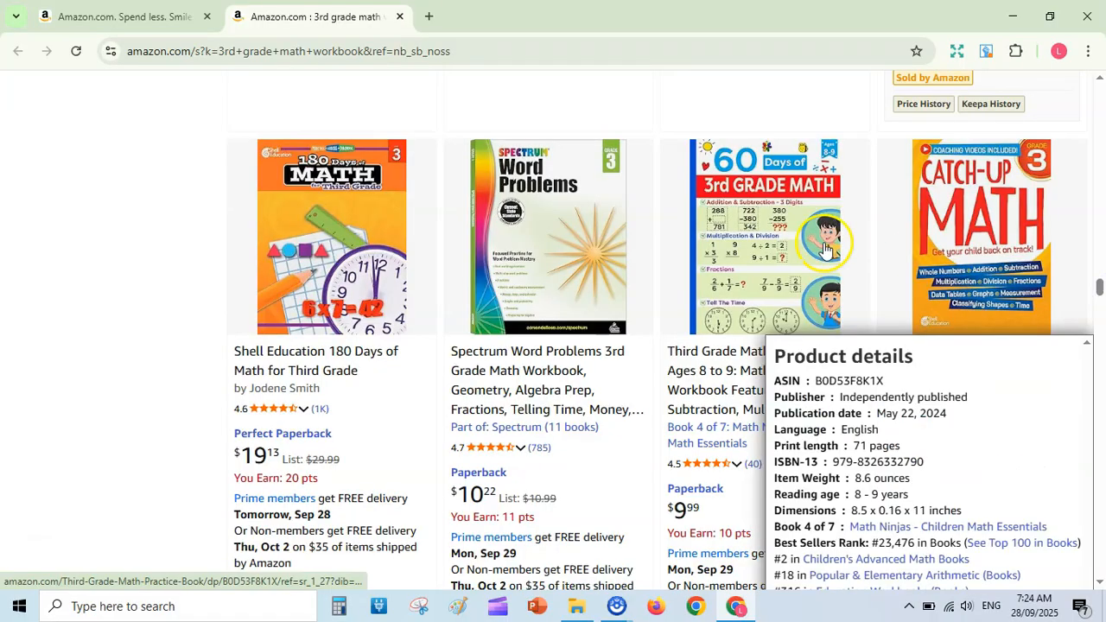
mouse_move(977, 216)
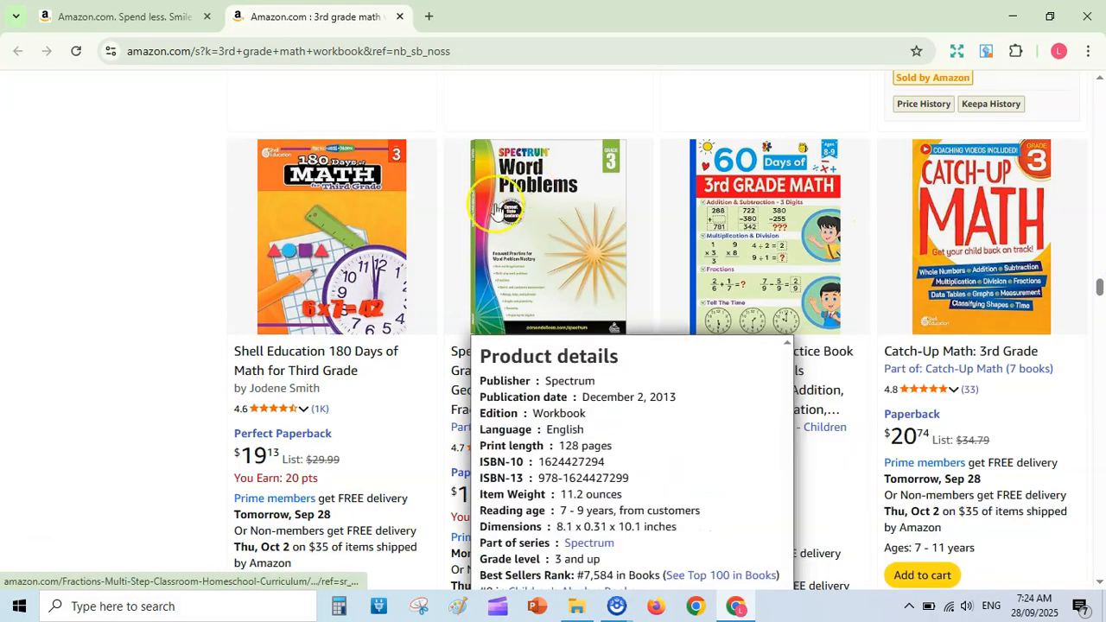
scroll(1098, 289, down, 7)
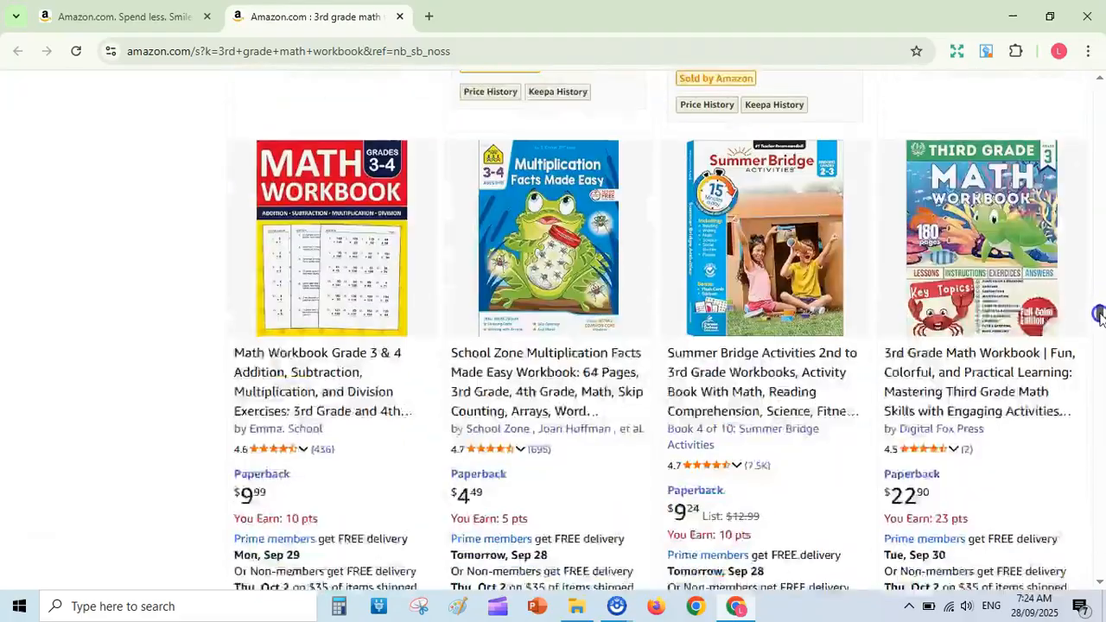
mouse_move(337, 205)
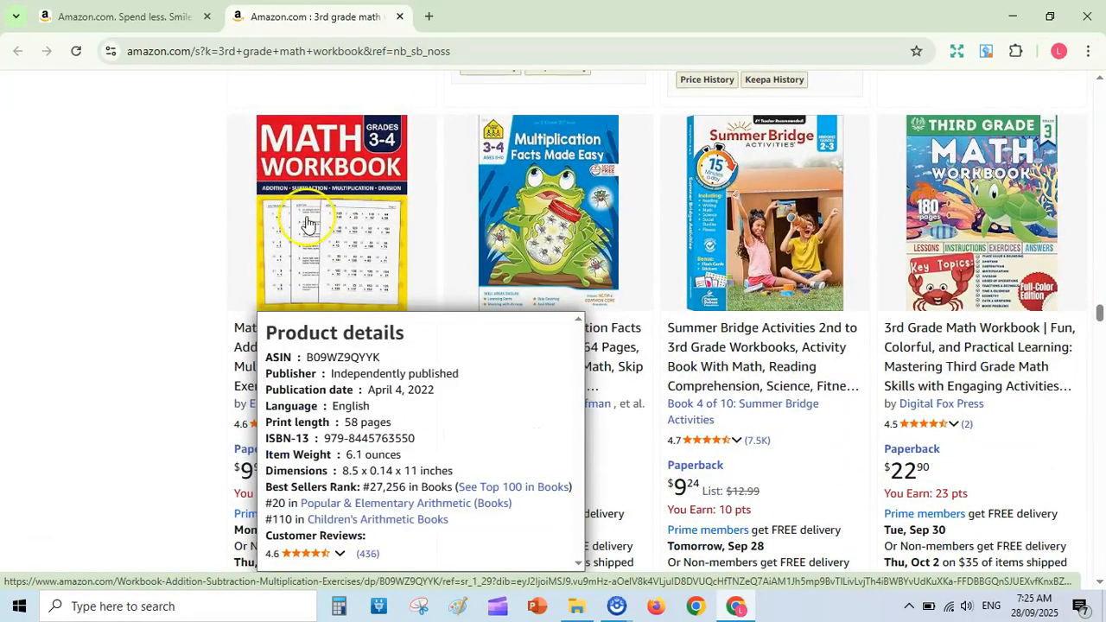
scroll(1099, 320, down, 2)
scroll(1098, 320, down, 1)
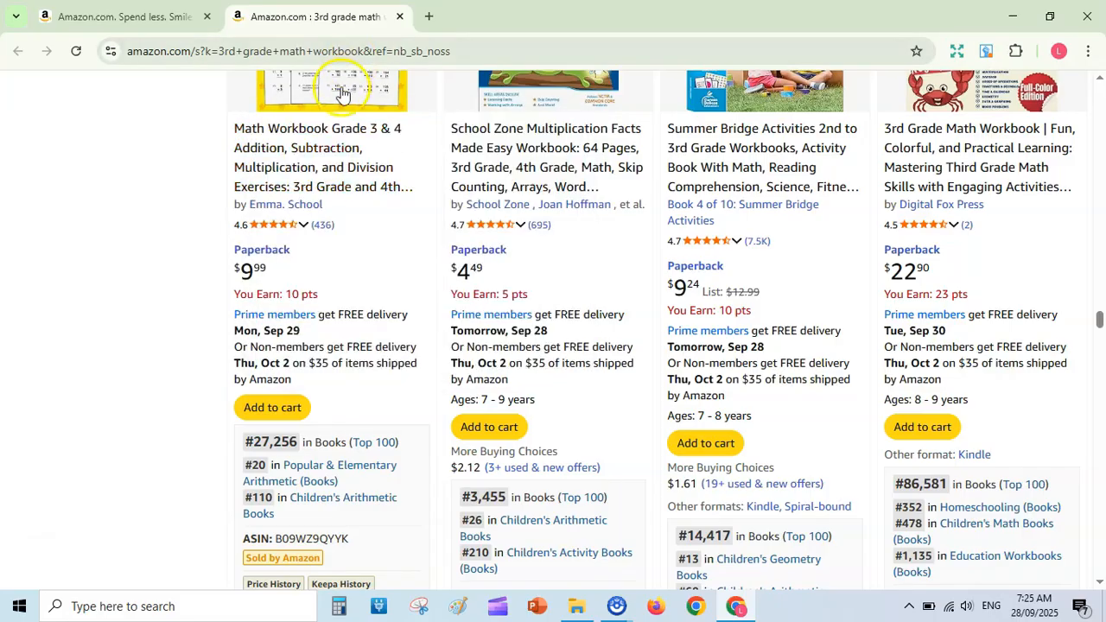
drag(1101, 320, 1101, 310)
mouse_move(947, 229)
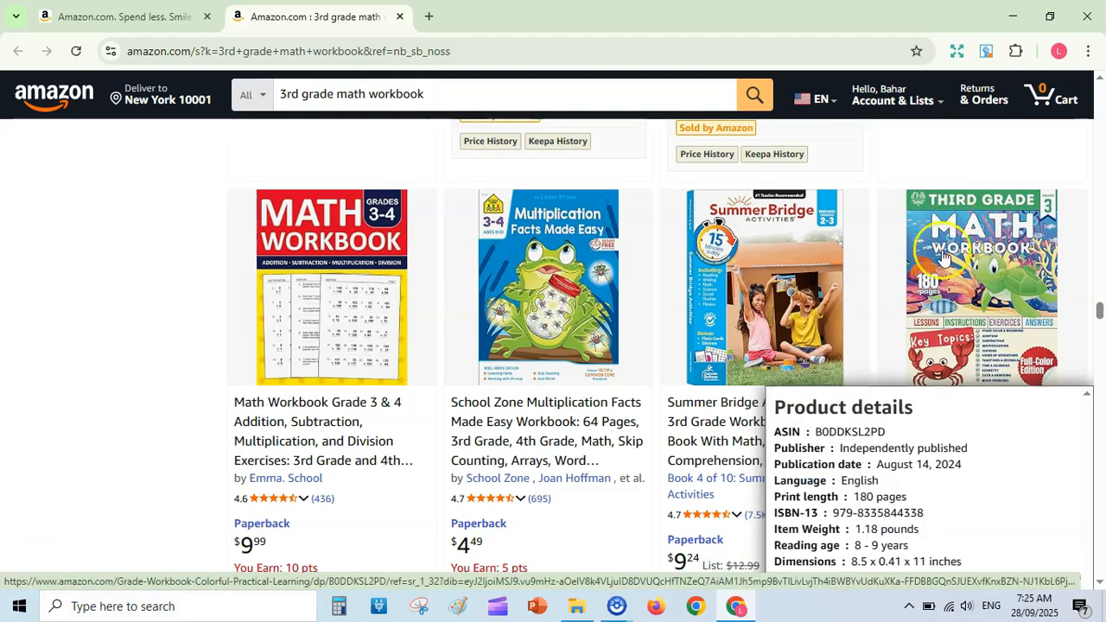
- Check the ranks and review counts of the remaining "3rd grade math workbook" results, including the Grades 3-4 practice workbook
drag(1099, 312, 1098, 339)
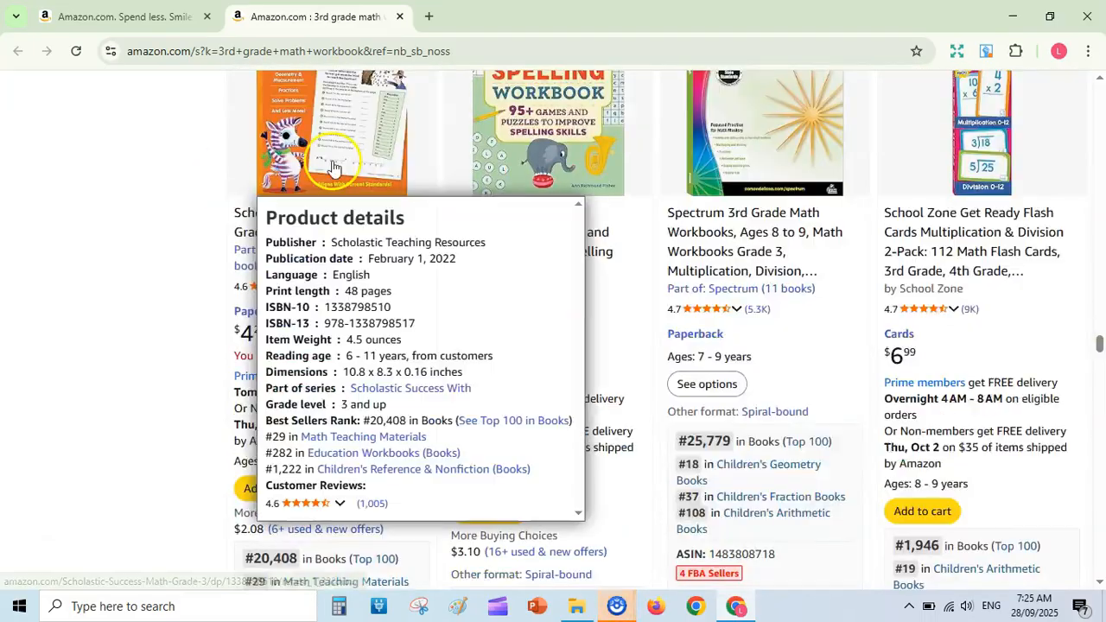
mouse_move(714, 146)
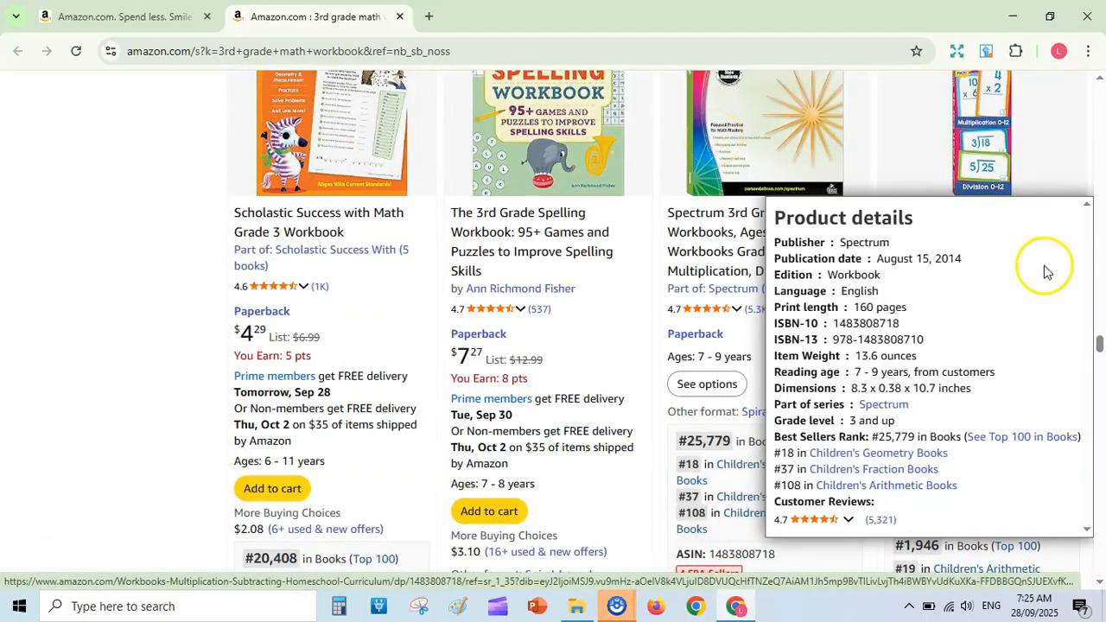
mouse_move(290, 264)
drag(1099, 344, 1099, 389)
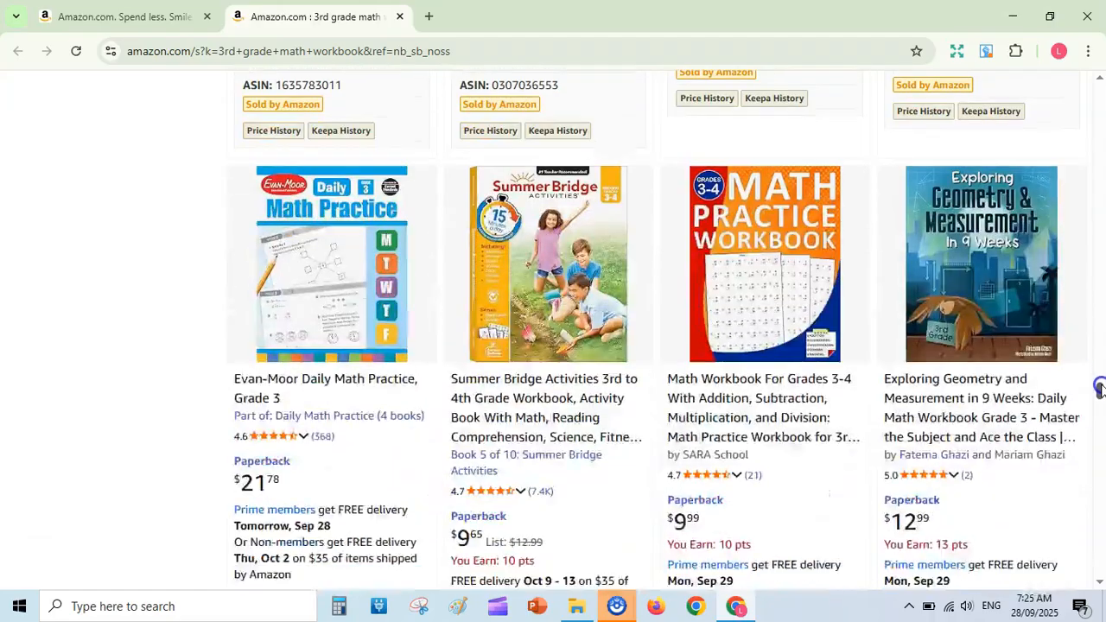
mouse_move(780, 301)
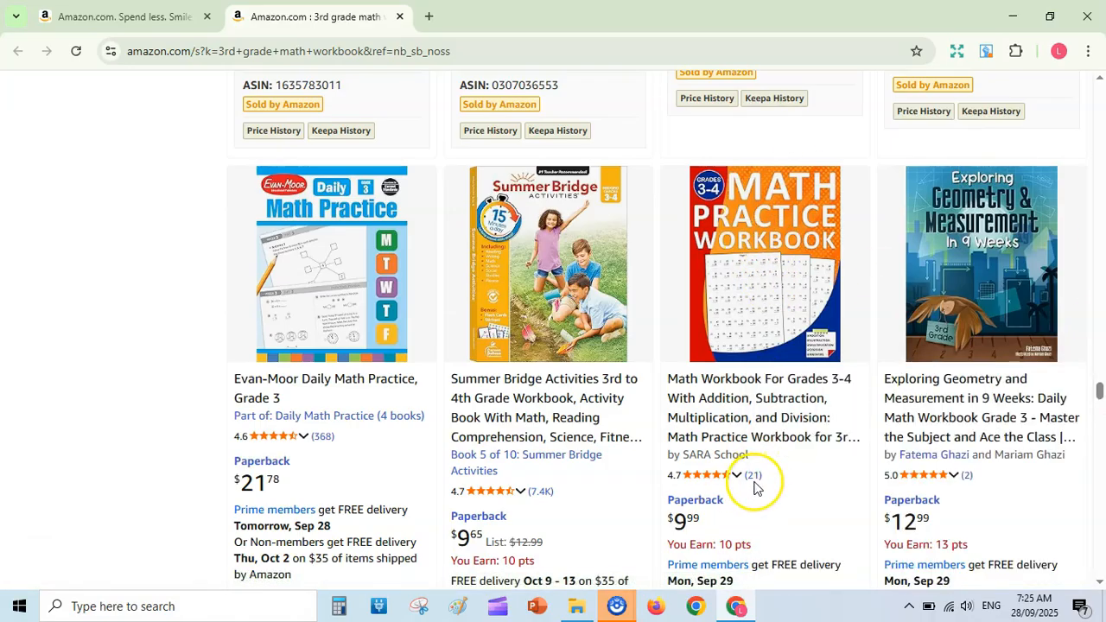
scroll(700, 544, down, 2)
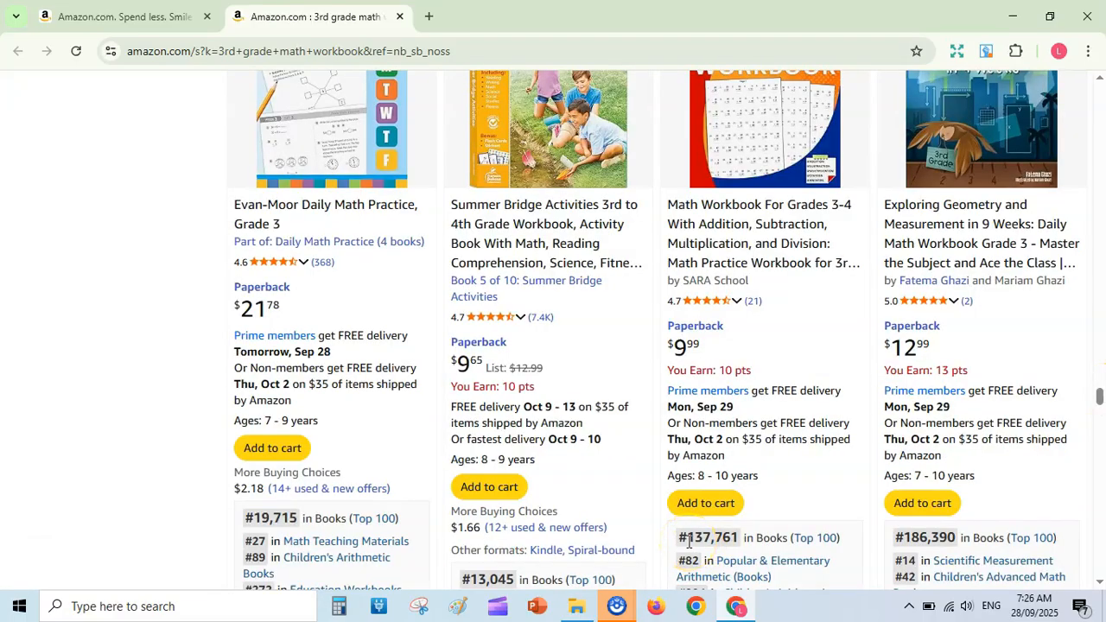
drag(1101, 398, 1099, 452)
mouse_move(1020, 312)
- Return to the first 3rd grade results and inspect the rating breakdown and product details of the Addition and Subtraction workbook
key(Home)
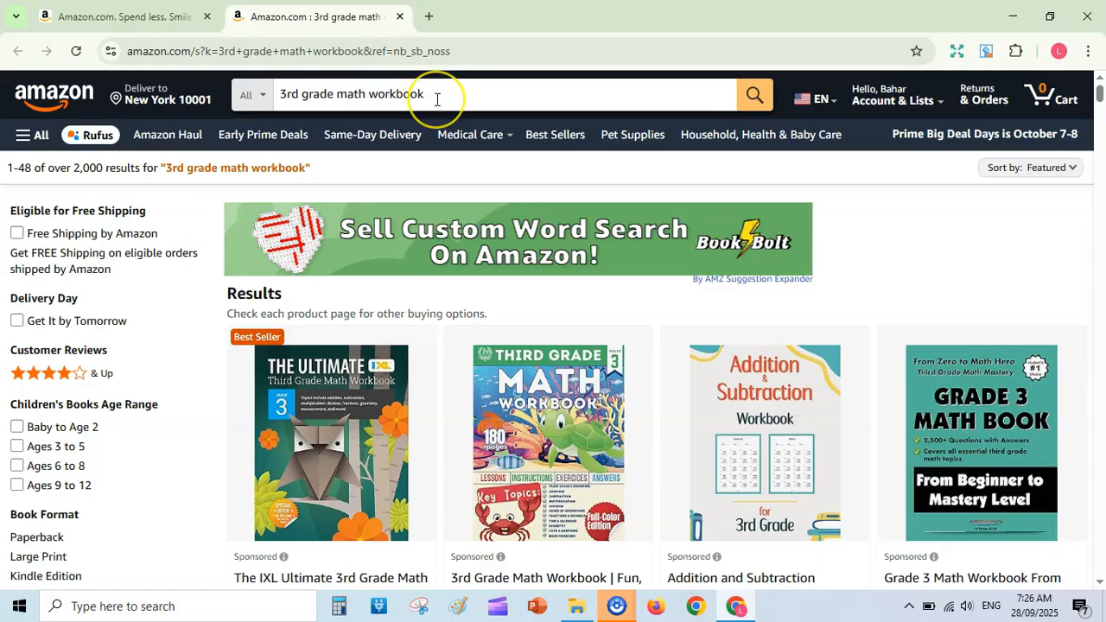
scroll(438, 100, down, 4)
scroll(804, 177, up, 1)
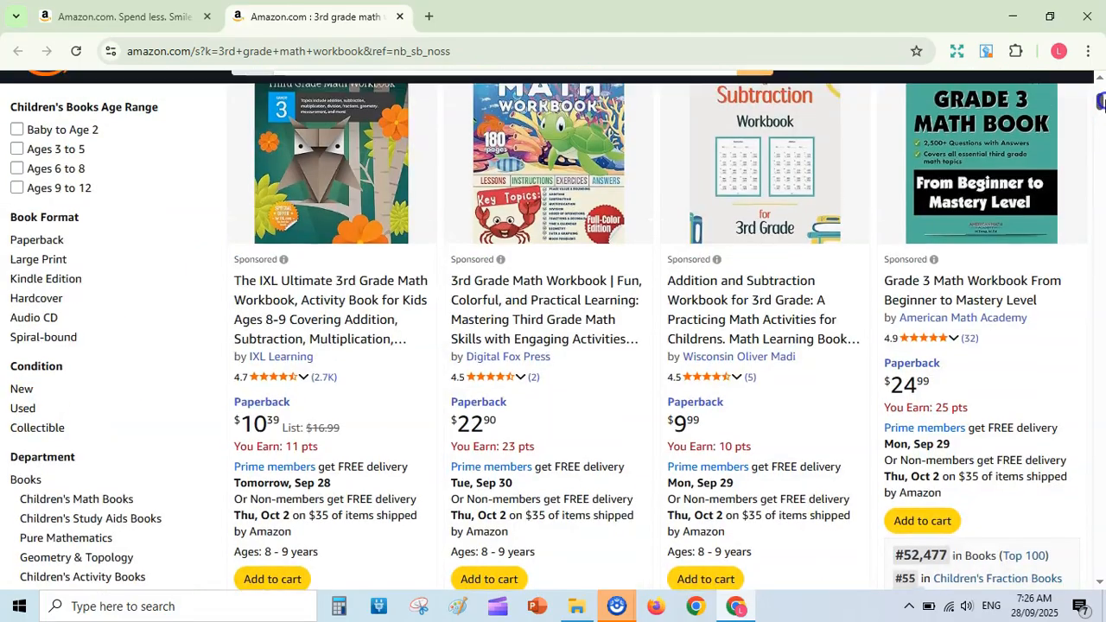
mouse_move(803, 177)
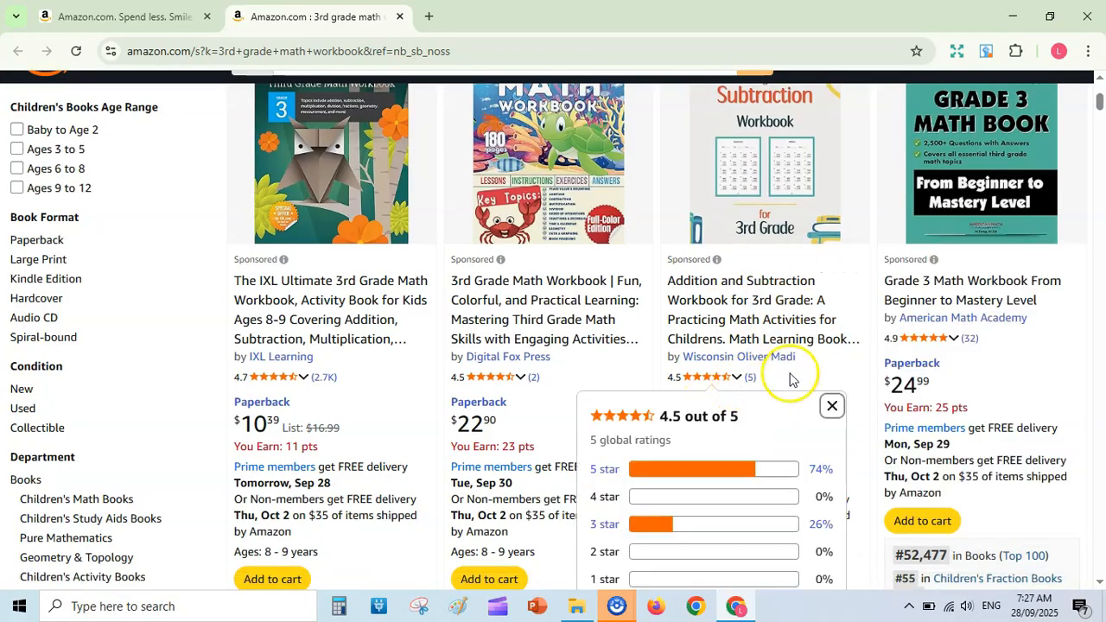
mouse_move(1100, 99)
mouse_down()
mouse_move(1100, 109)
mouse_move(1098, 96)
mouse_up()
mouse_move(797, 217)
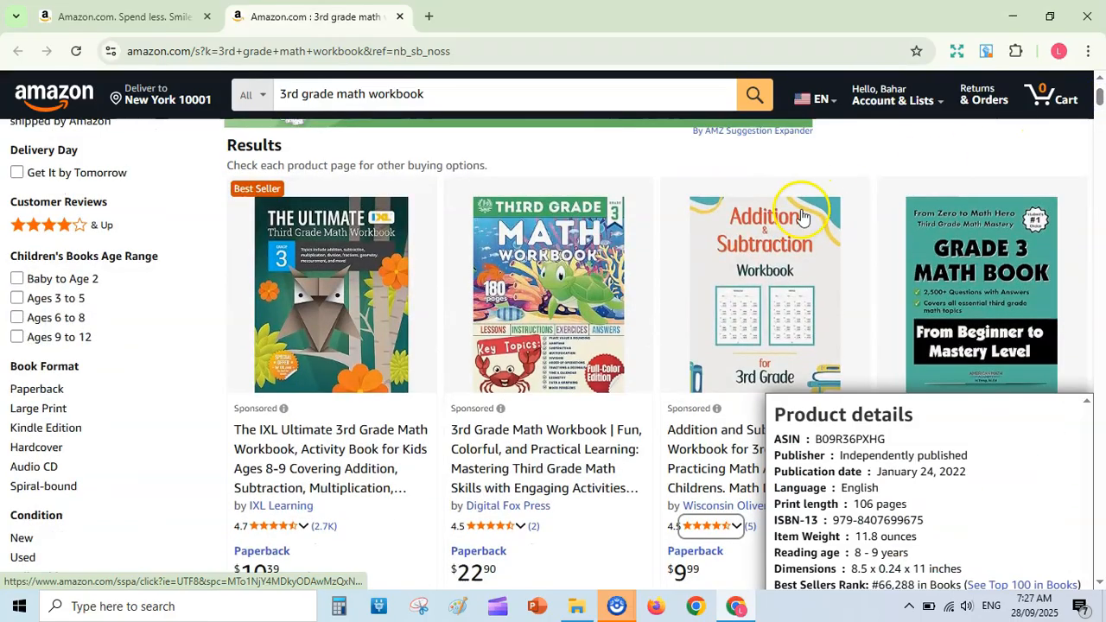
drag(1100, 98, 1101, 84)
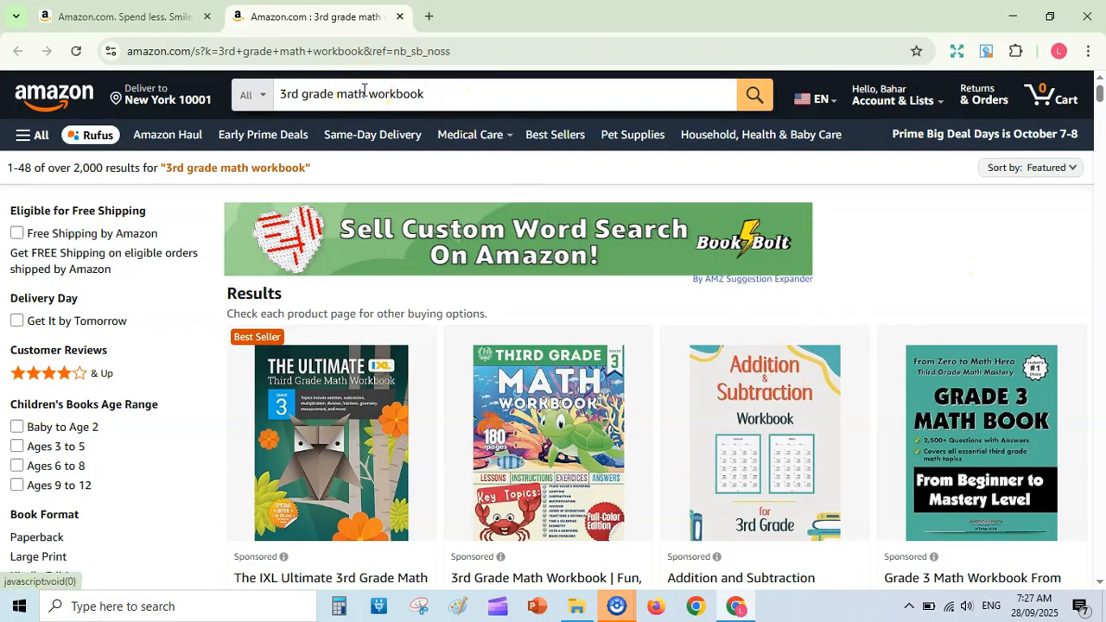
- Open the suggested keyword "math workbook 4th grade" from the "math workbook" suggestions and close the 3rd grade results
click(125, 16)
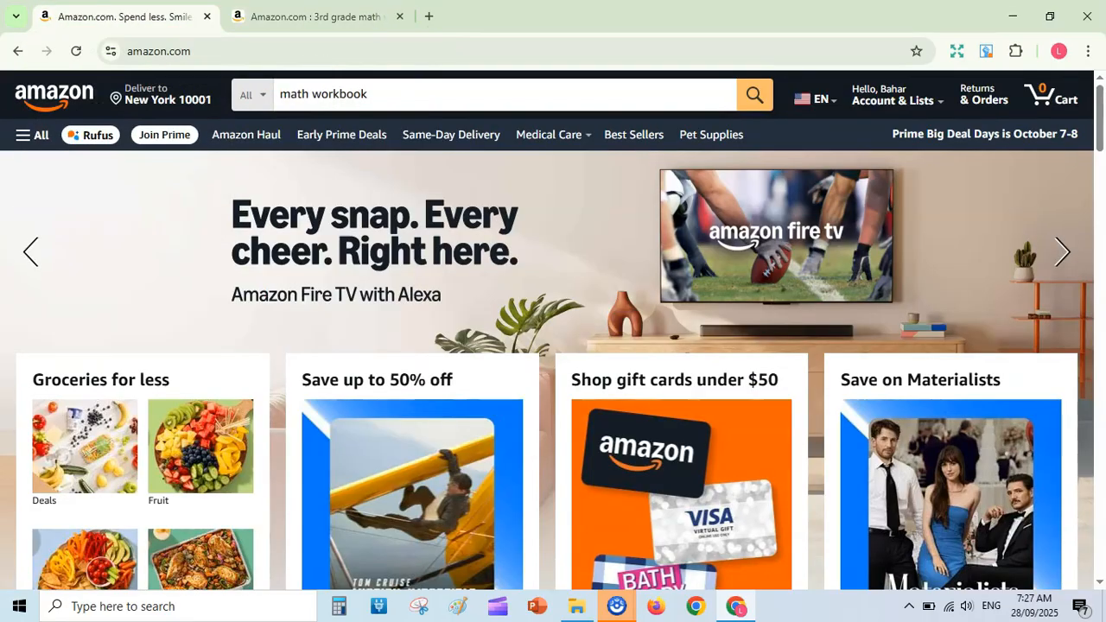
click(724, 94)
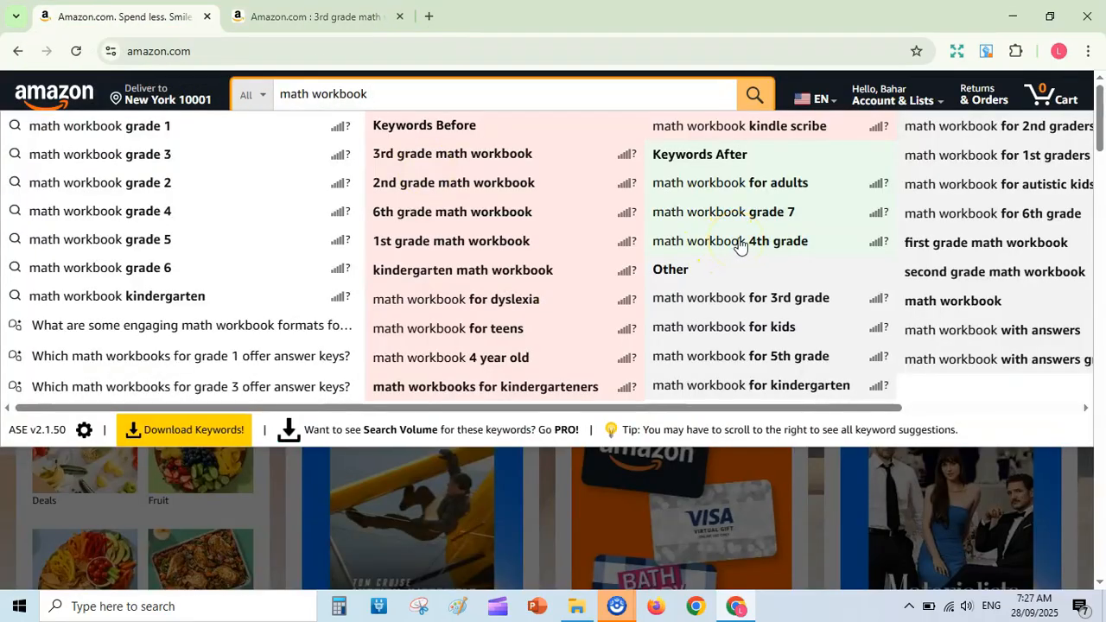
click(741, 243)
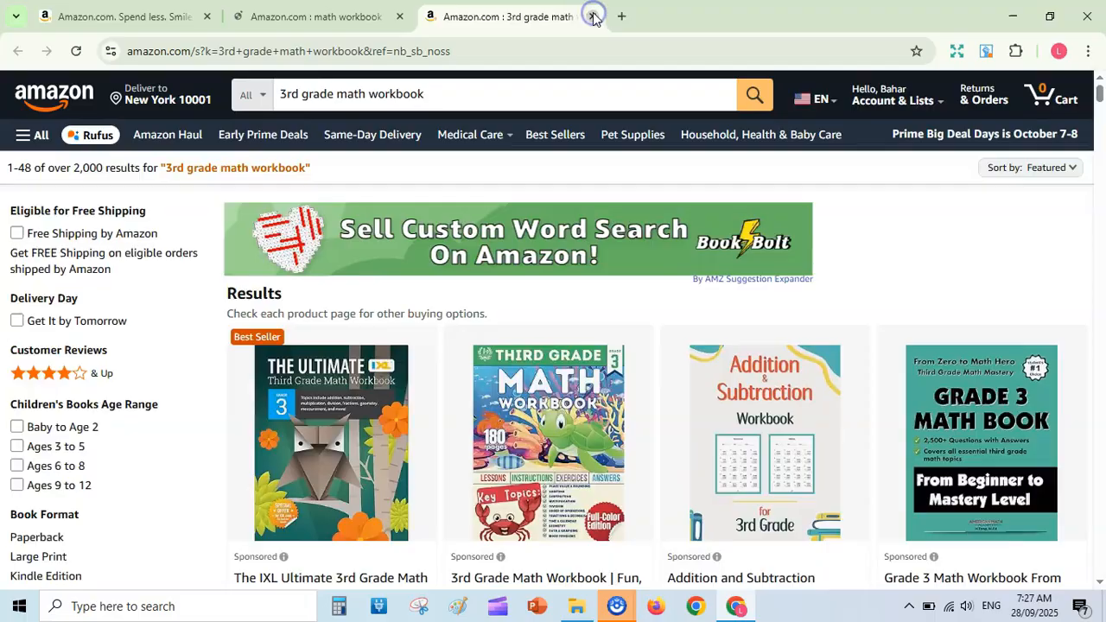
click(592, 16)
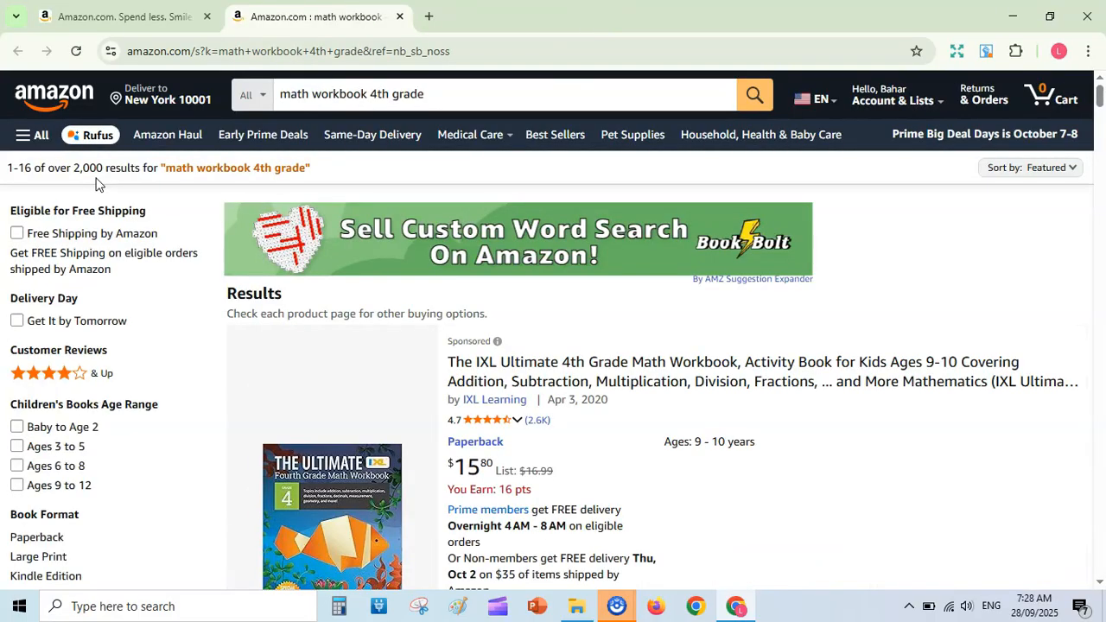
- Examine the ranks and product details of the first books in the "math workbook 4th grade" results, including Catch-Up Math
drag(1099, 95, 1097, 199)
mouse_move(319, 207)
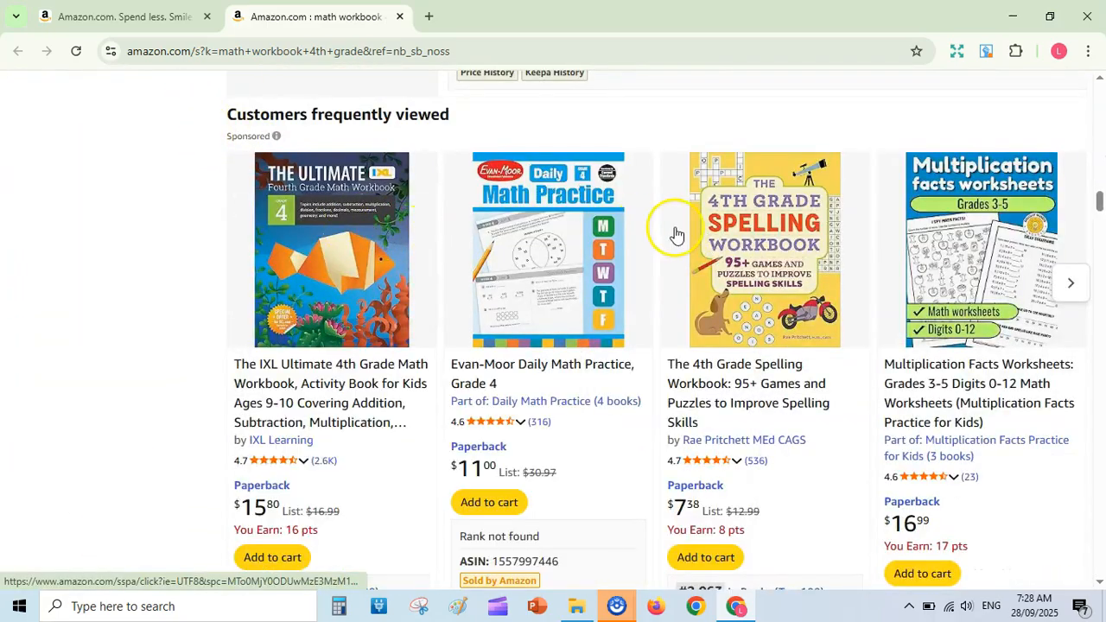
mouse_move(754, 233)
scroll(755, 233, down, 5)
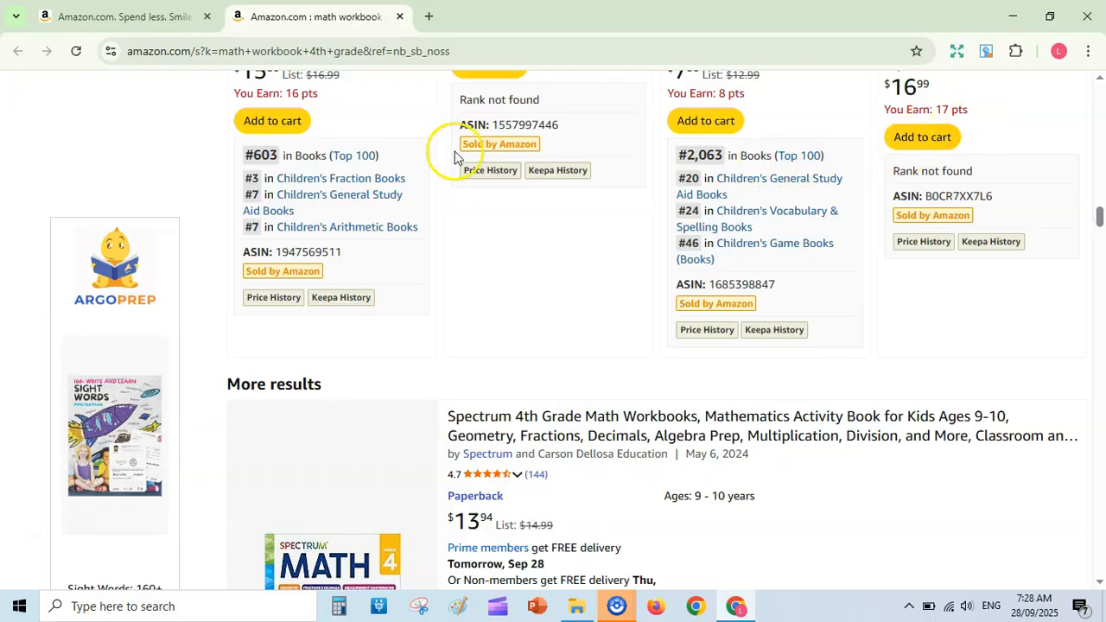
drag(1101, 218, 1096, 301)
mouse_move(327, 272)
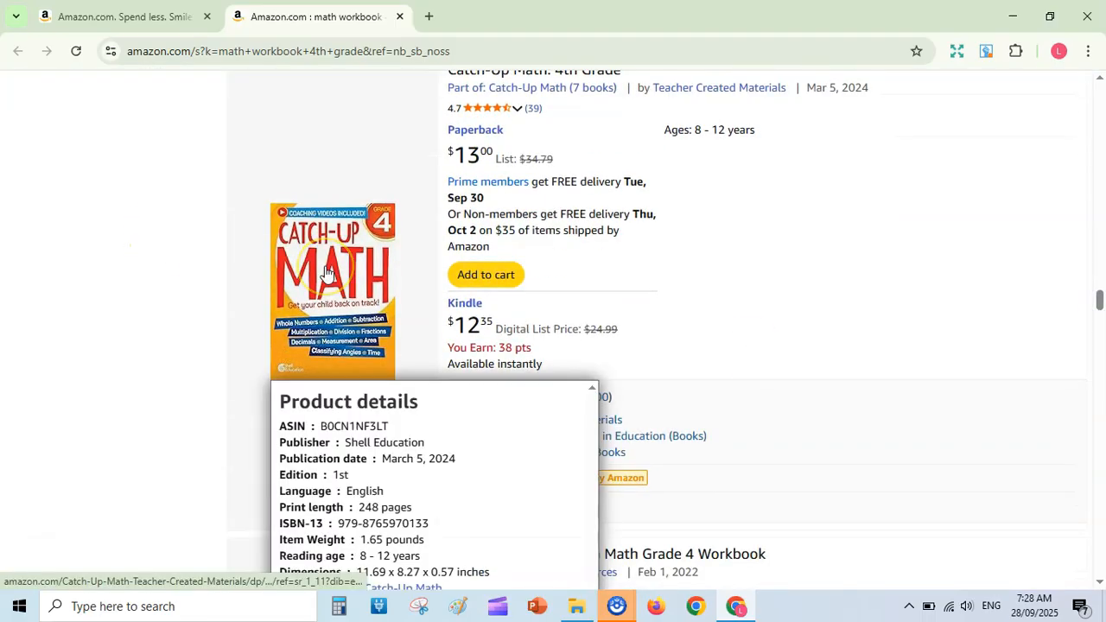
click(1099, 298)
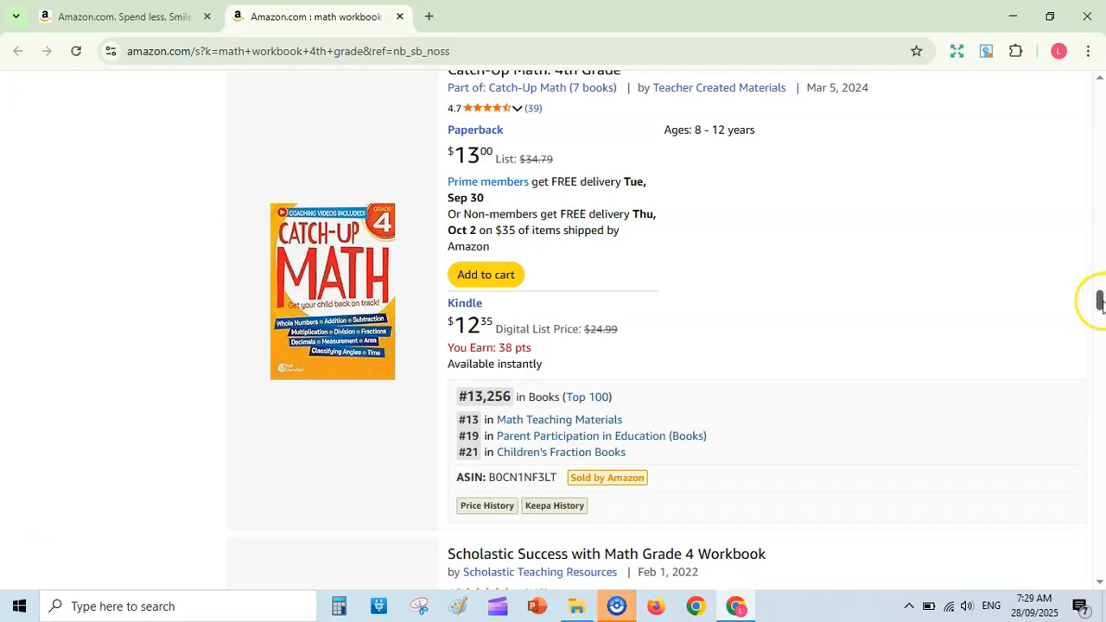
click(1095, 403)
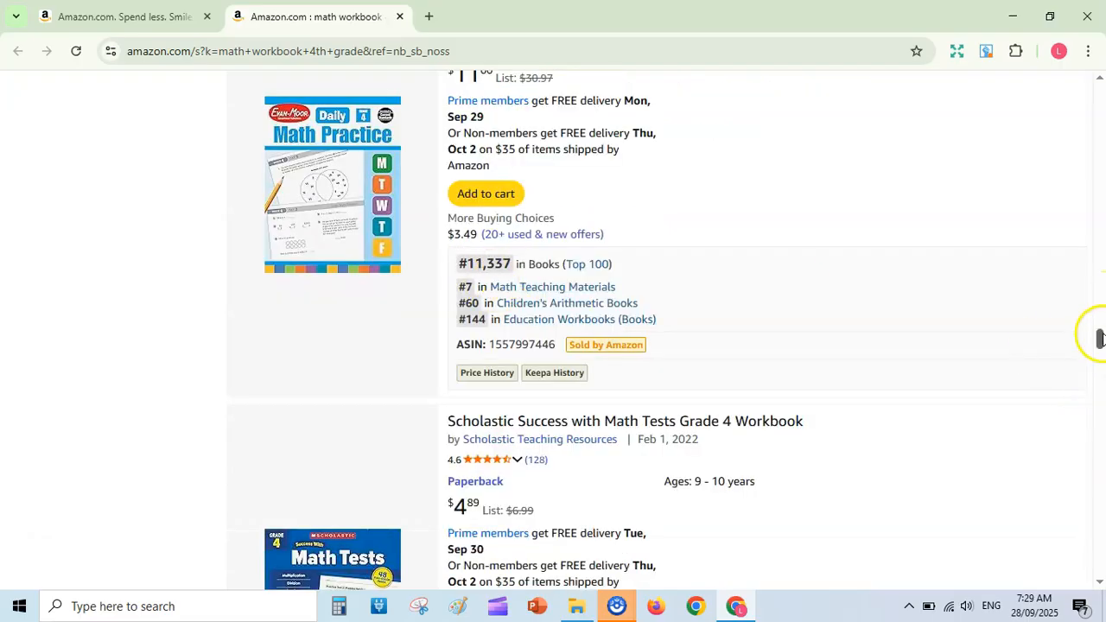
- Examine the ranks and product details of the remaining 4th grade books, including the Grades 4-5 workbooks, and recheck the total number of results
scroll(1100, 337, down, 5)
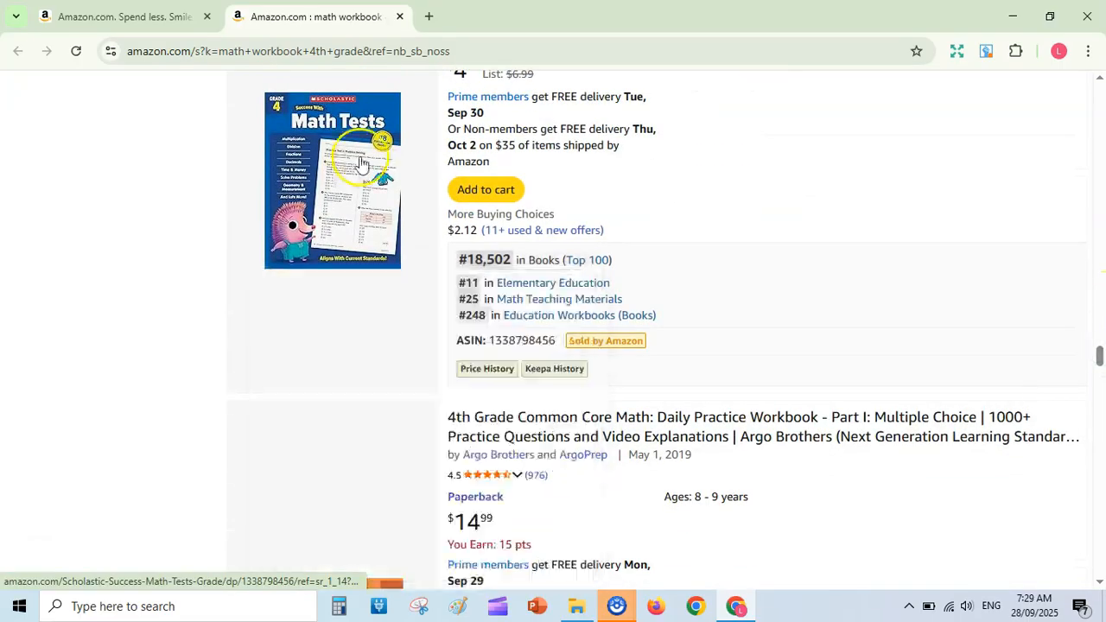
scroll(361, 169, down, 6)
mouse_move(363, 182)
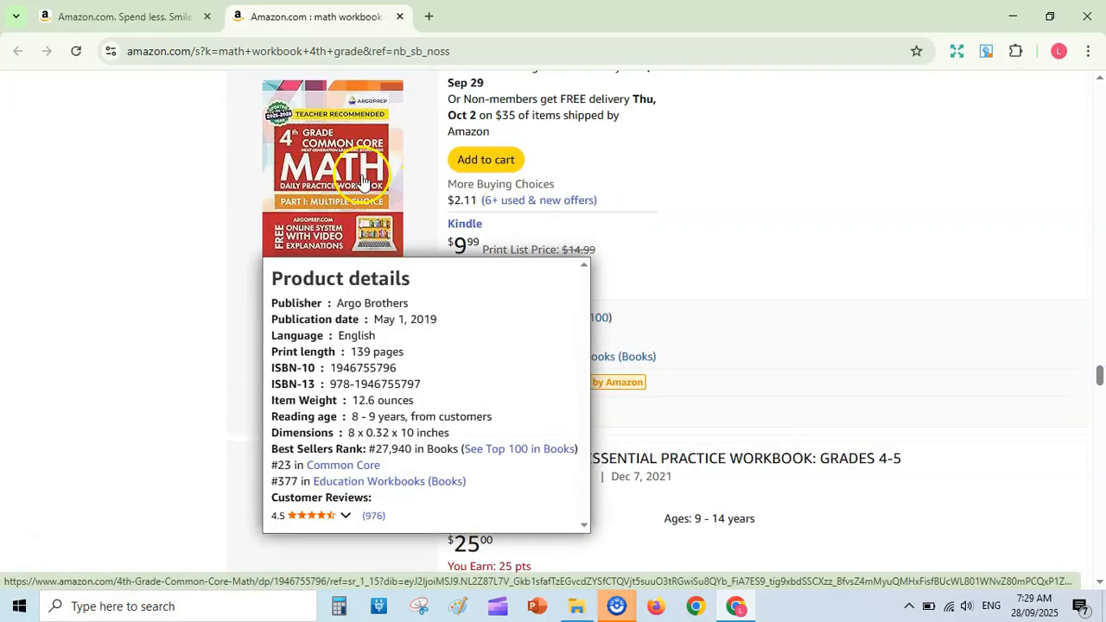
scroll(361, 199, down, 4)
mouse_move(355, 231)
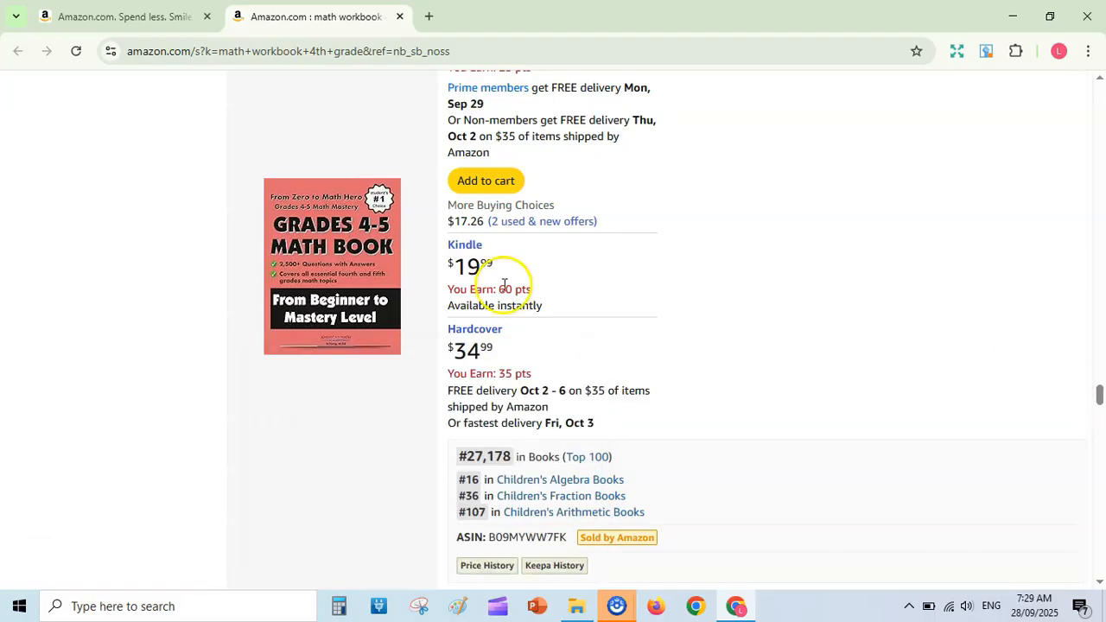
drag(1101, 395, 1100, 393)
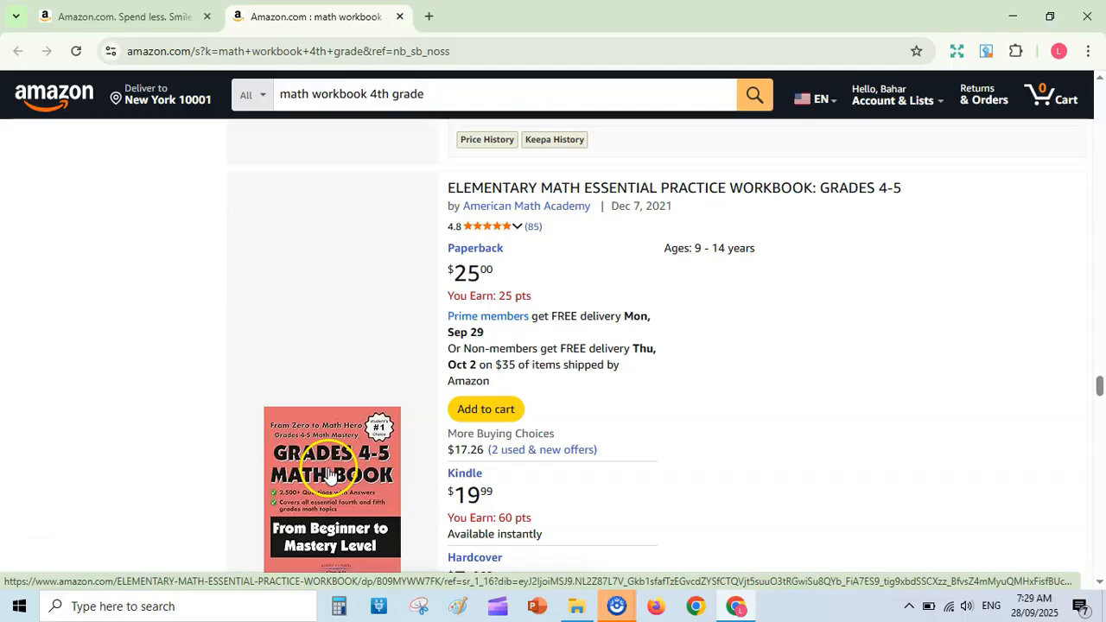
drag(1100, 387, 1101, 466)
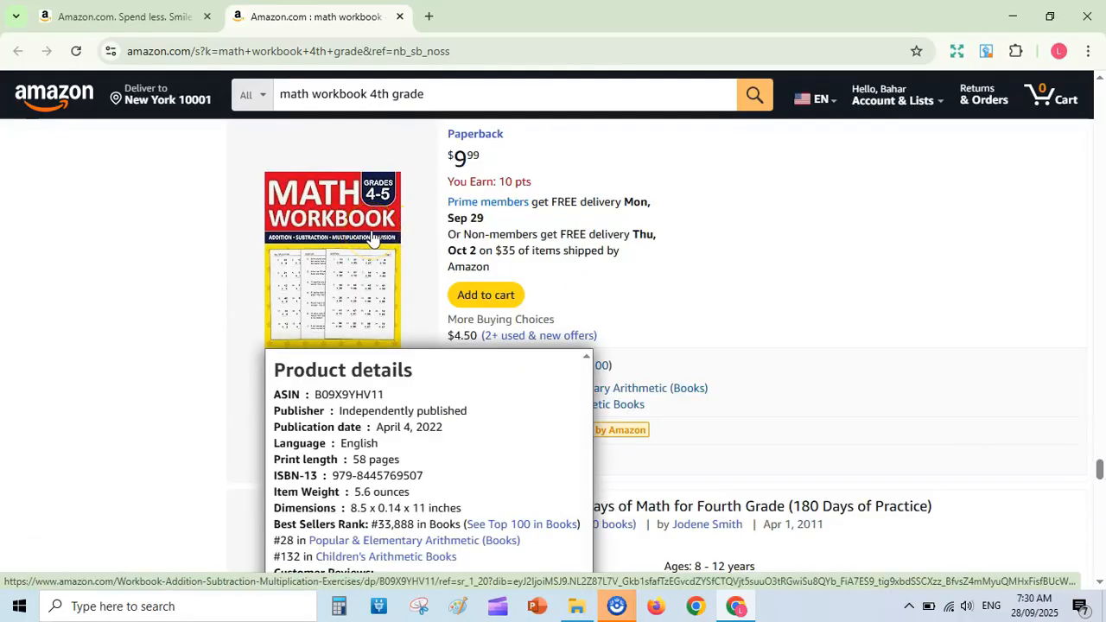
drag(1102, 469, 1100, 466)
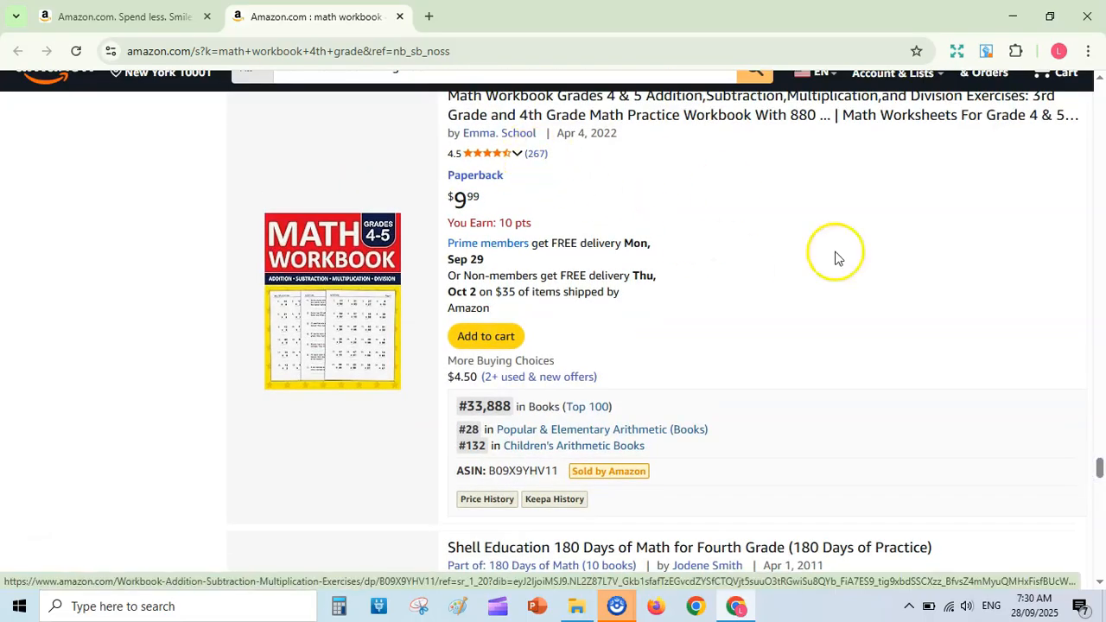
drag(1100, 468, 1098, 69)
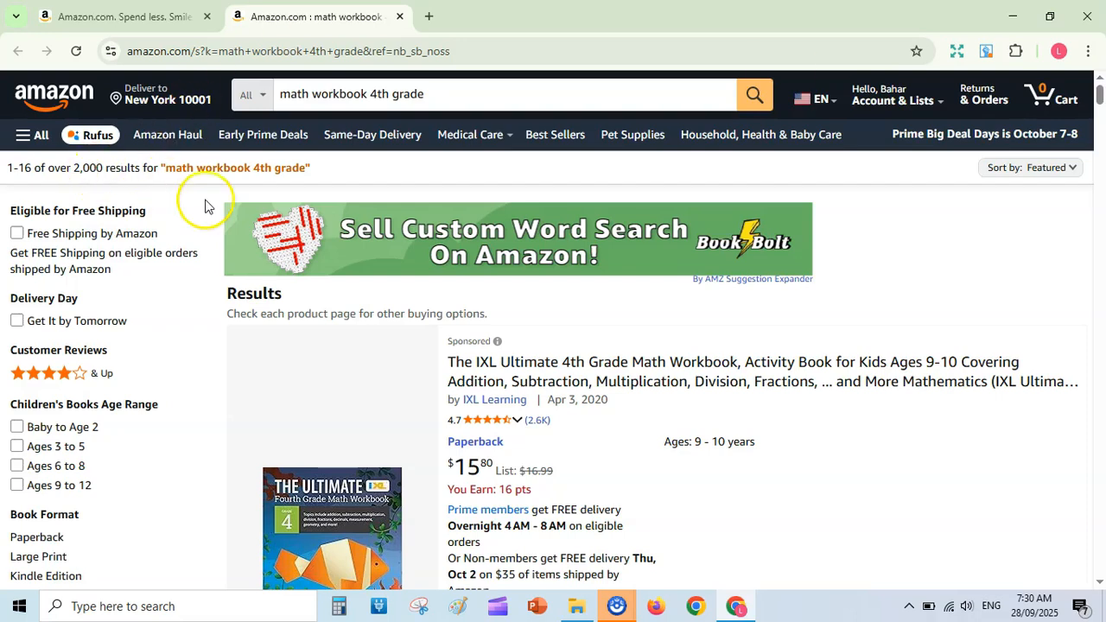
- Close the 4th grade results and clear "math workbook" from the Amazon search
click(400, 16)
click(388, 88)
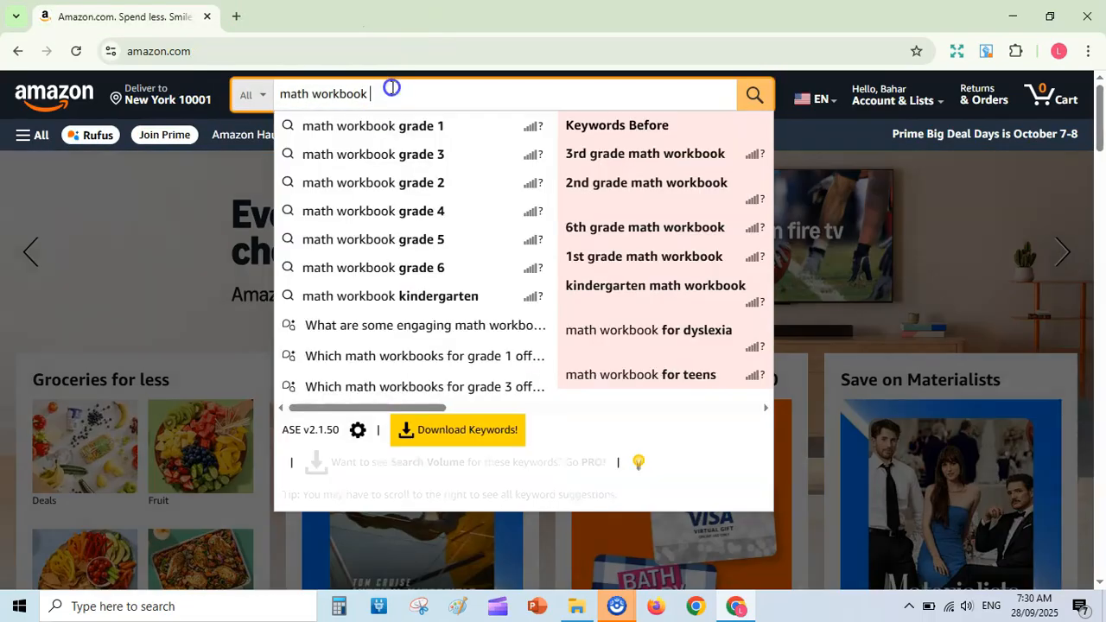
key(BackSpace)
key(BackSpace)
key(BackSpace)
key(BackSpace)
key(BackSpace)
key(BackSpace)
key(BackSpace)
key(BackSpace)
key(BackSpace)
key(BackSpace)
key(BackSpace)
key(BackSpace)
key(BackSpace)
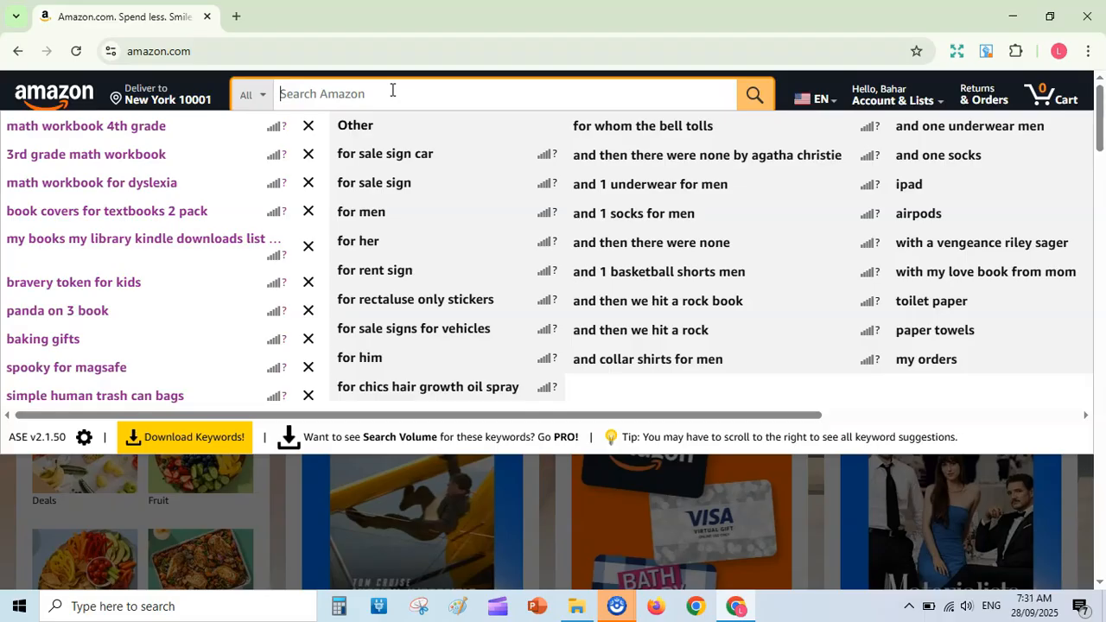
- Get Amazon suggestions for "log book for" and open the suggested keyword "log book for medications"
text(j)
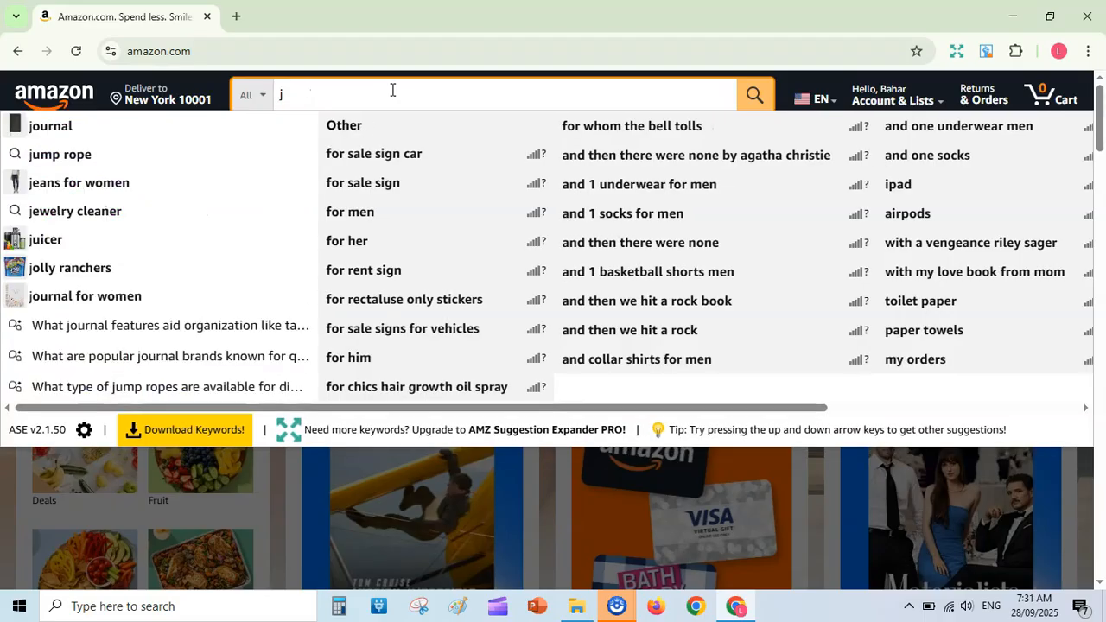
key(BackSpace)
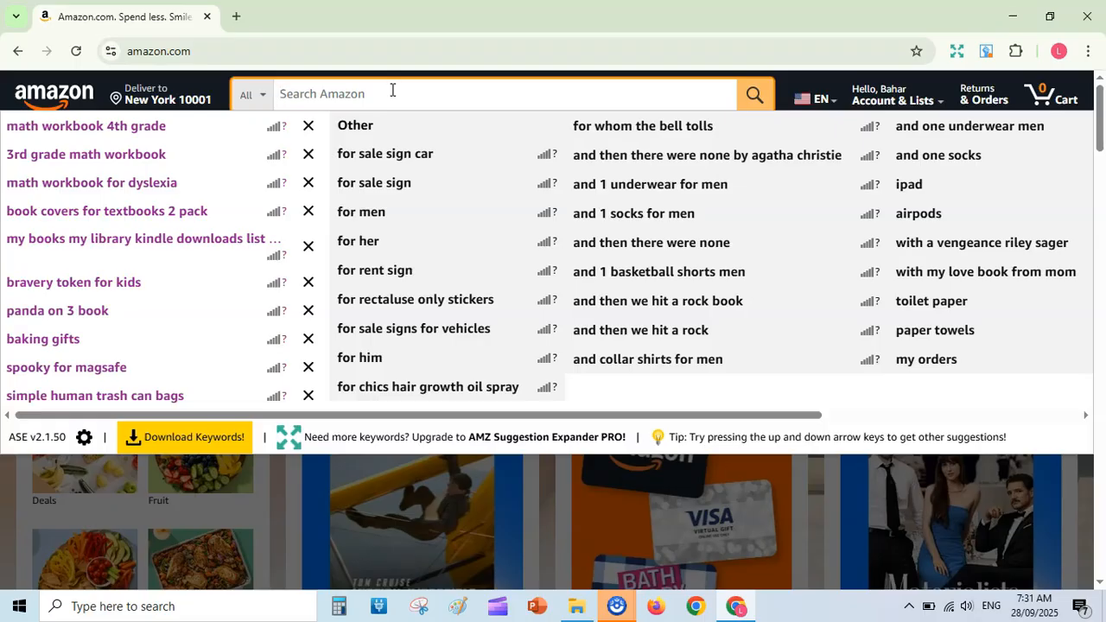
text(logbook for)
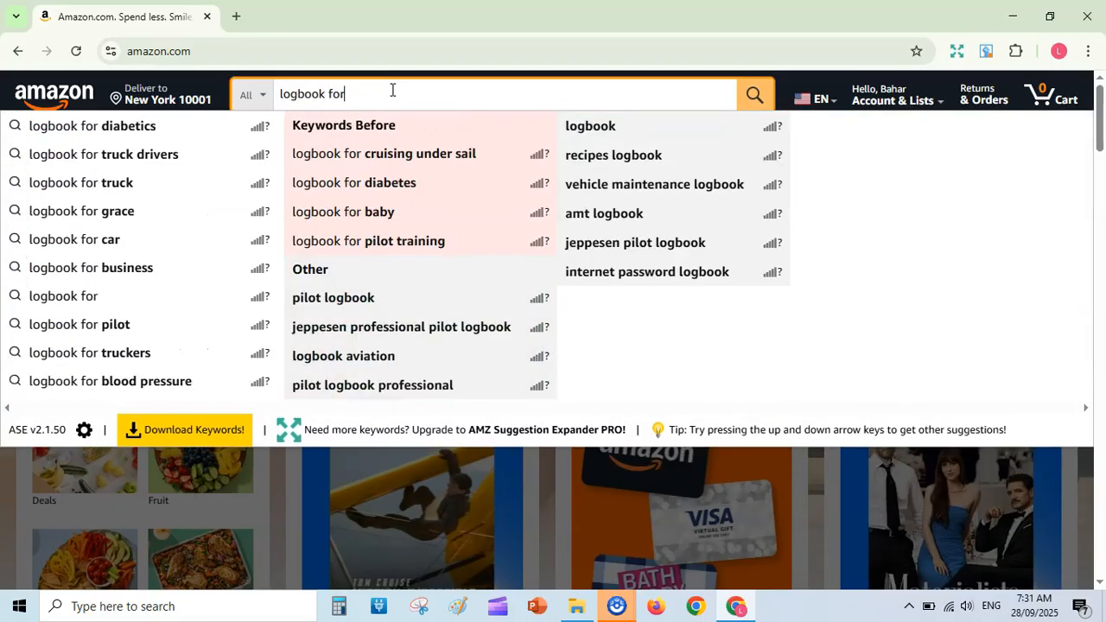
click(298, 98)
click(343, 92)
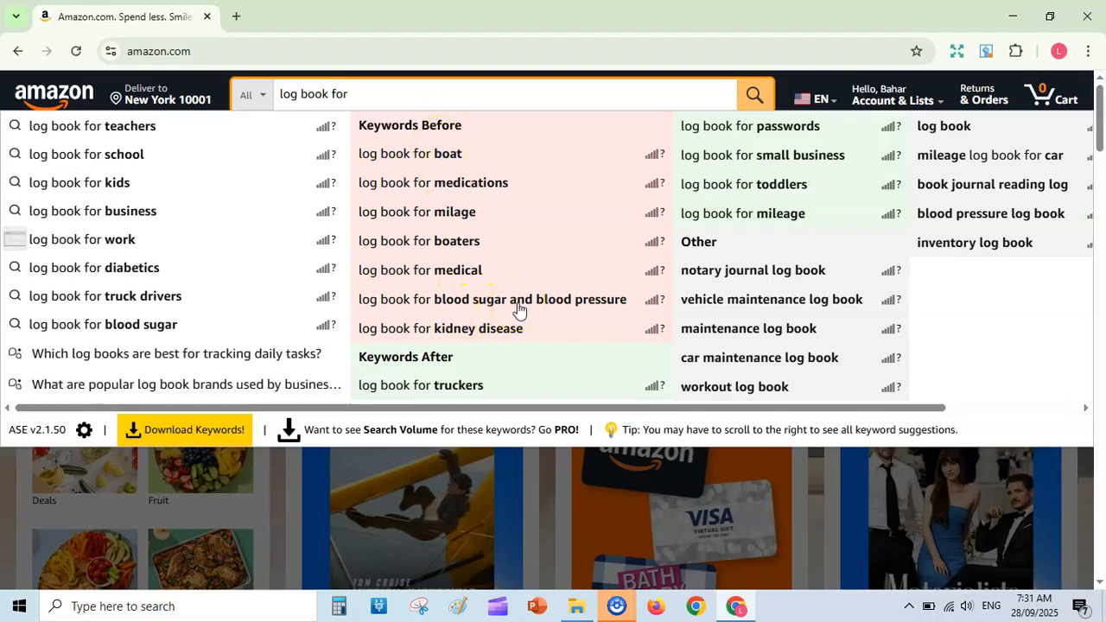
click(473, 183)
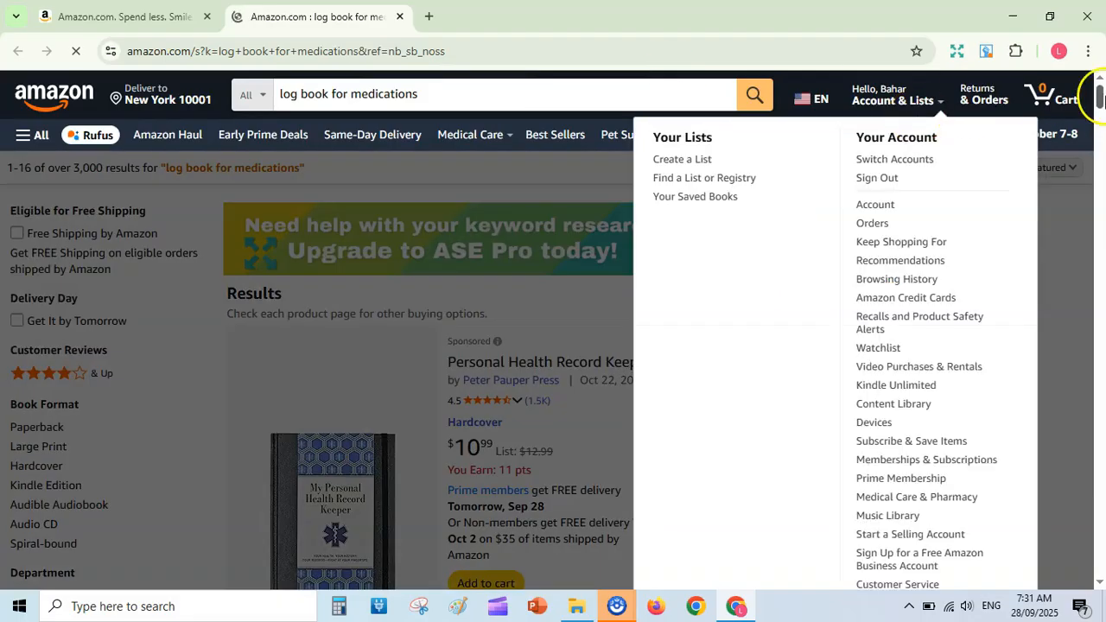
- Search for the exact phrase "log book for medications" in quotation marks and check the wording of the quoted keyword
click(280, 92)
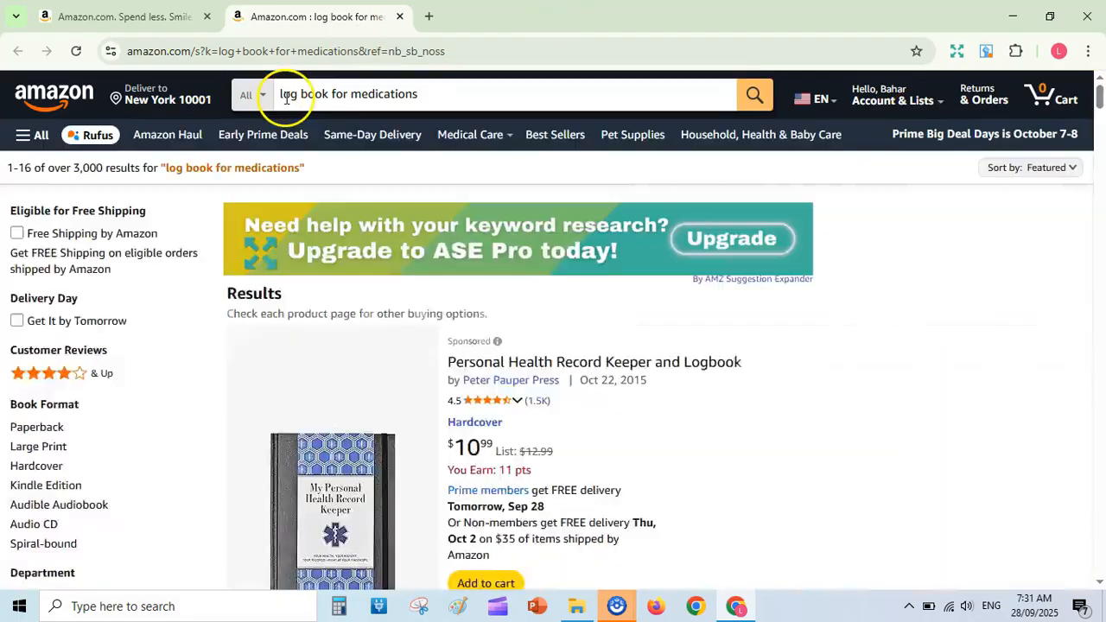
click(284, 95)
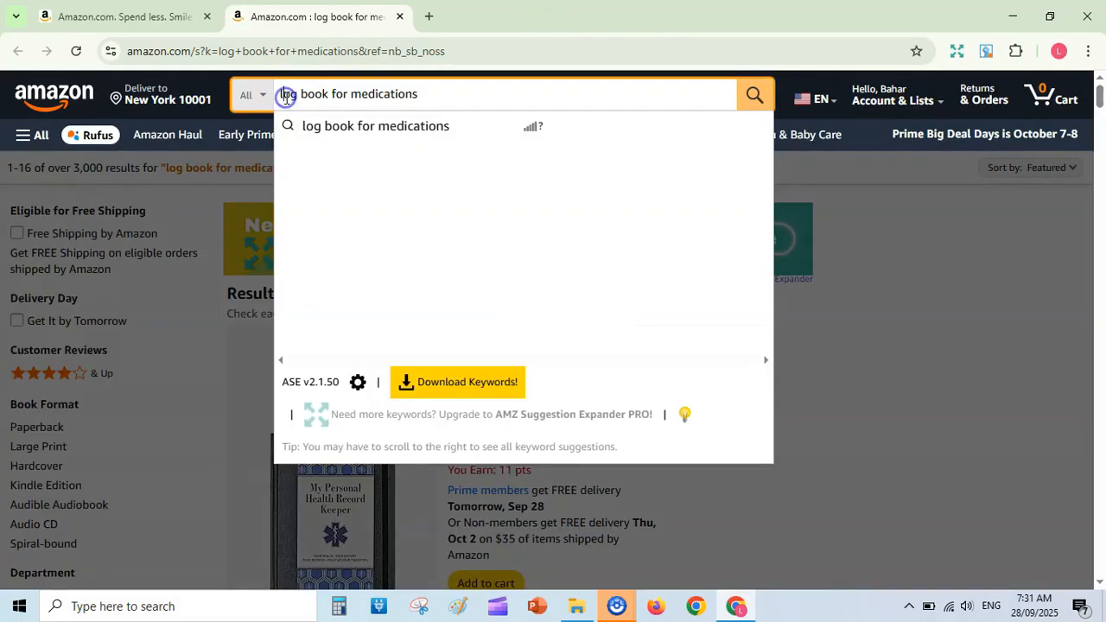
text(")
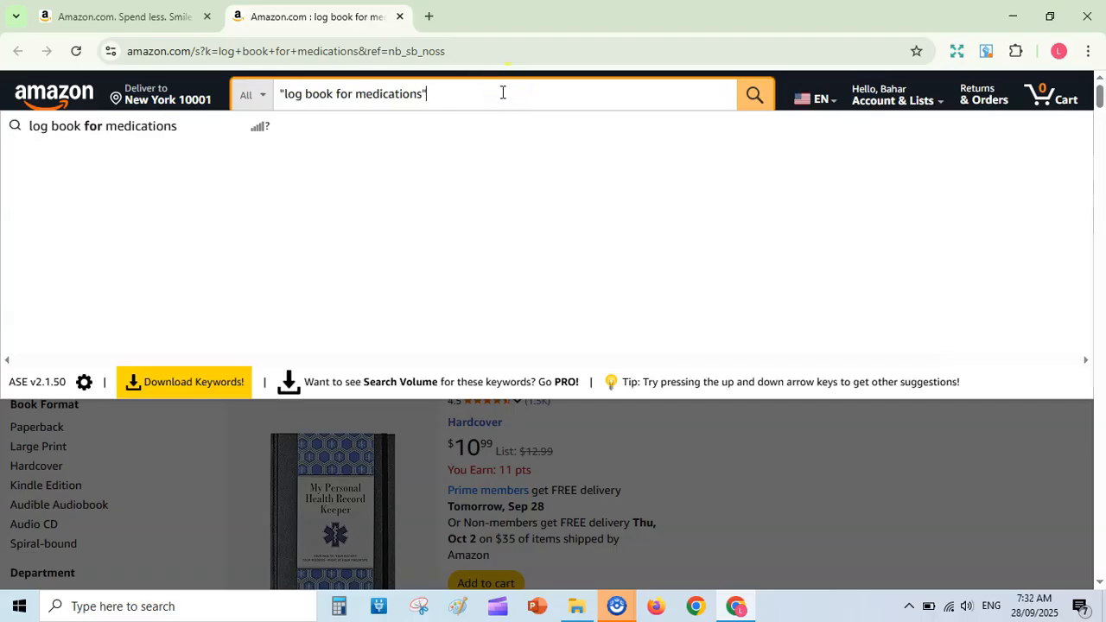
key(Return)
click(303, 95)
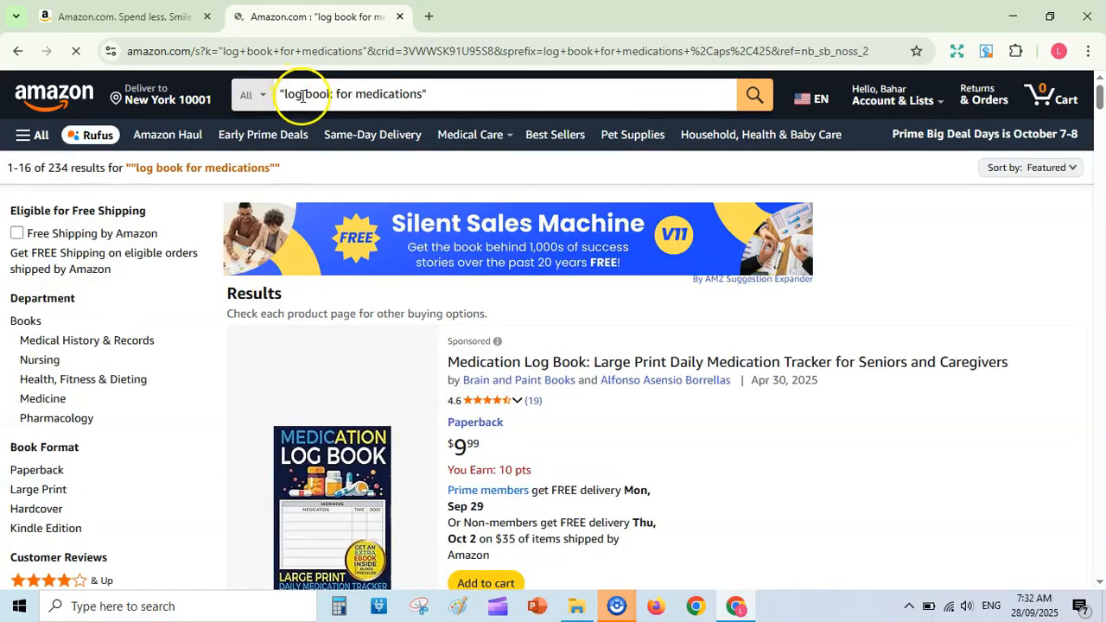
drag(279, 94, 424, 94)
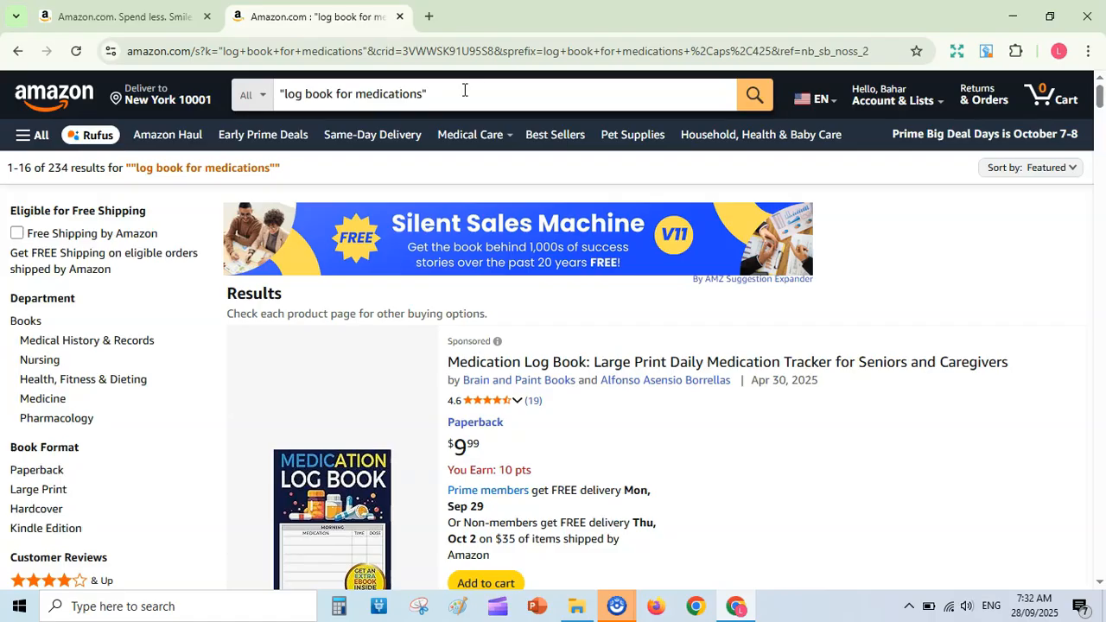
drag(283, 93, 422, 91)
click(989, 435)
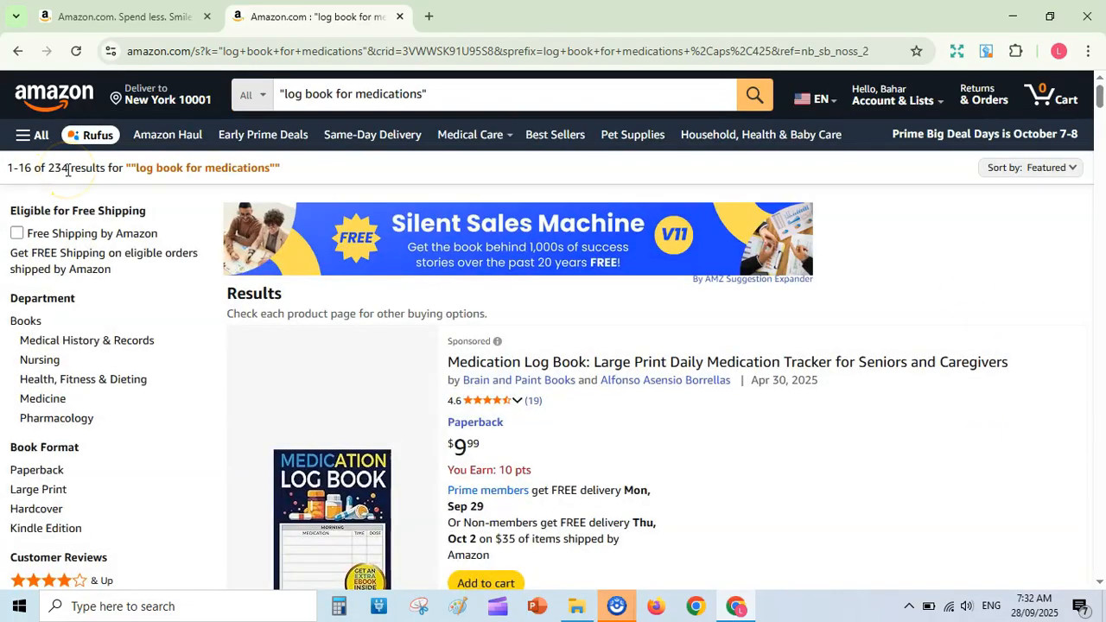
- Check the number of results and examine the first medication log books' ranks, prices and product details, down to the Active Adults book
drag(1100, 100, 1100, 104)
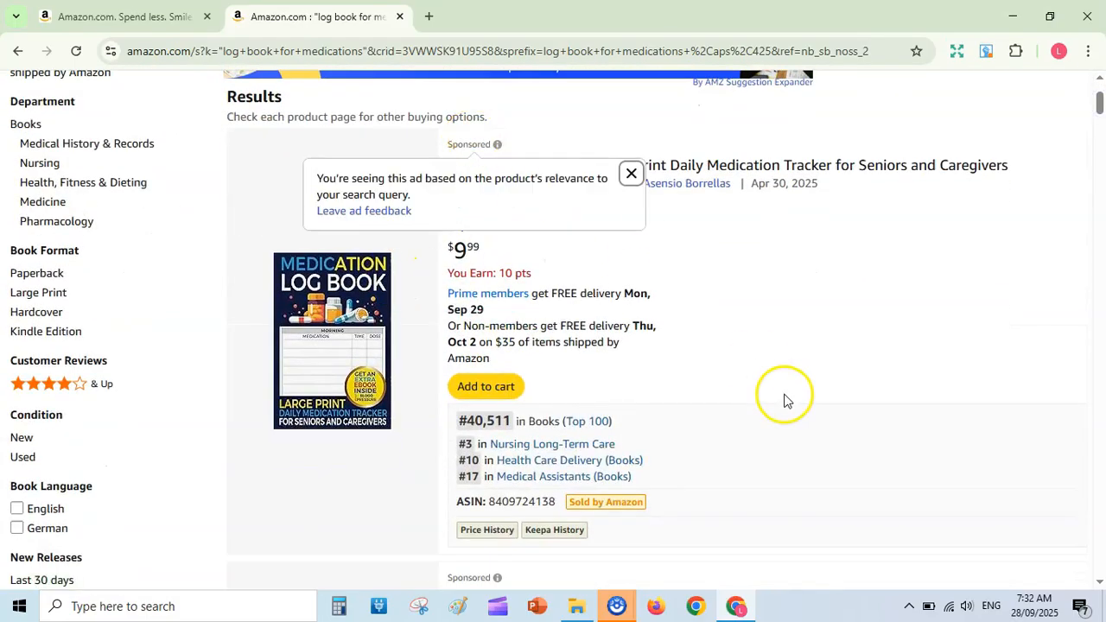
drag(1100, 104, 1100, 128)
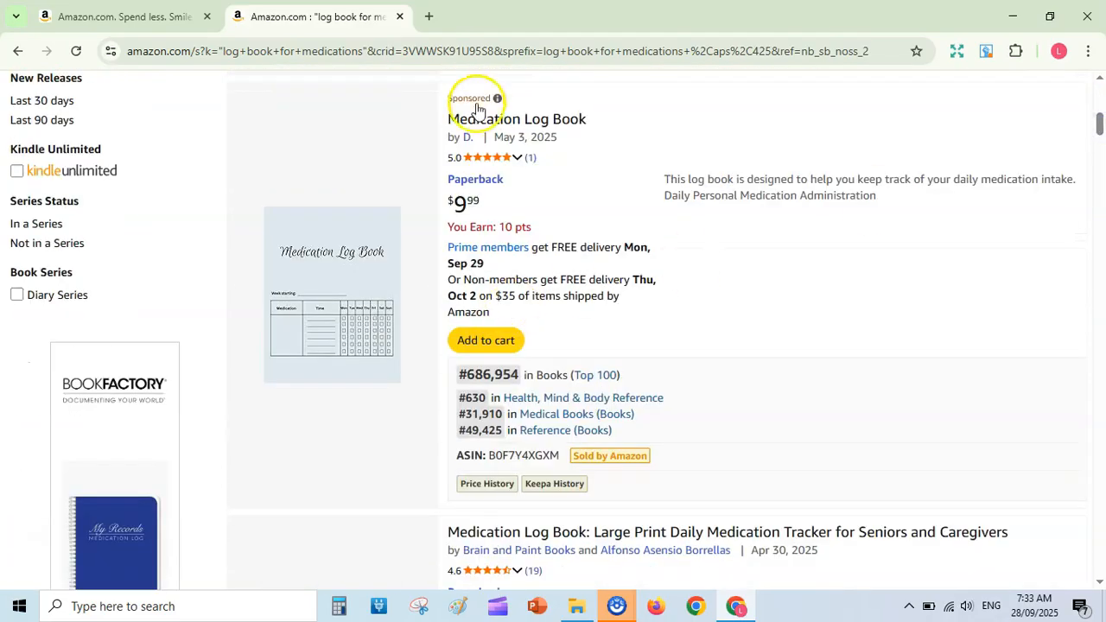
drag(1100, 125, 1098, 158)
mouse_move(323, 381)
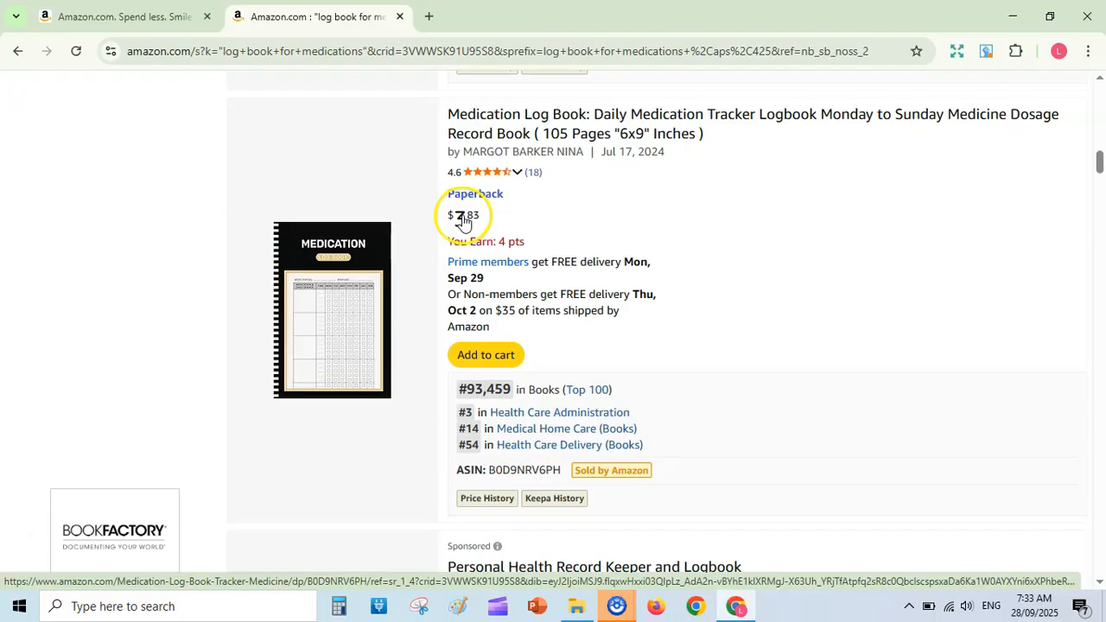
scroll(464, 222, up, 5)
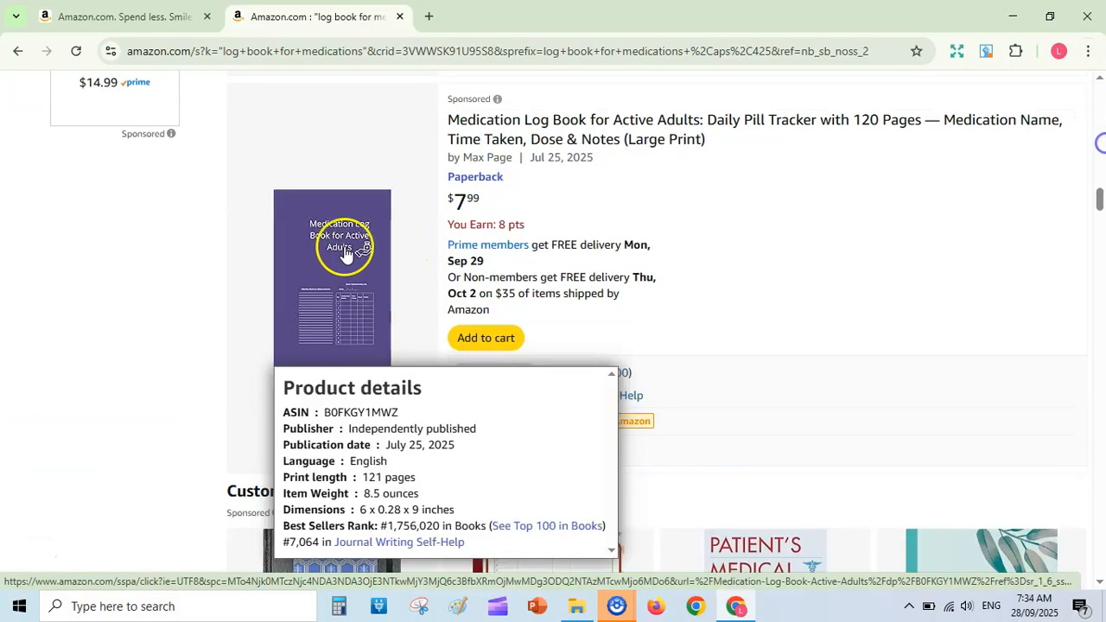
scroll(810, 325, down, 1)
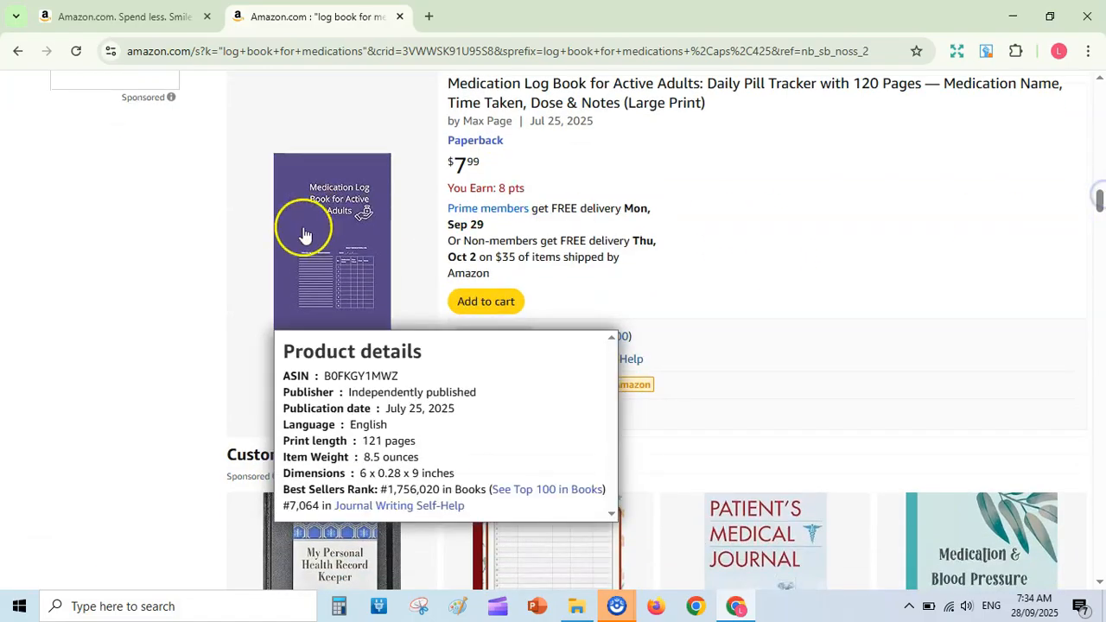
- Examine the ranks and product details of further medication log books, from Simplified Medication Tracker to the Daily Medicine Tracker Journal
drag(1099, 200, 1100, 244)
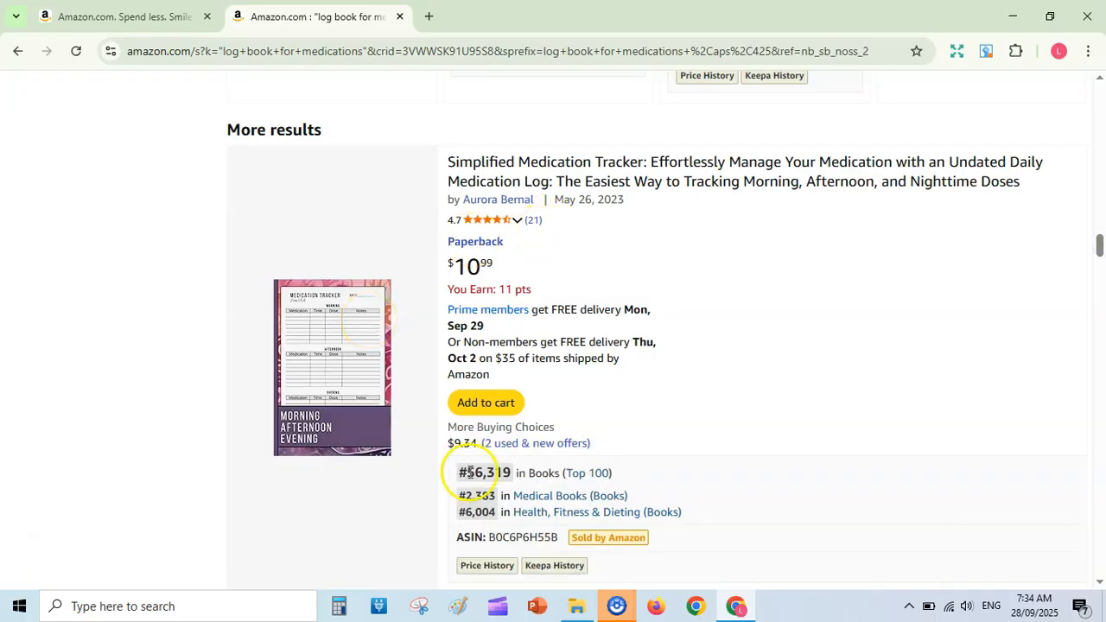
drag(1100, 249, 302, 264)
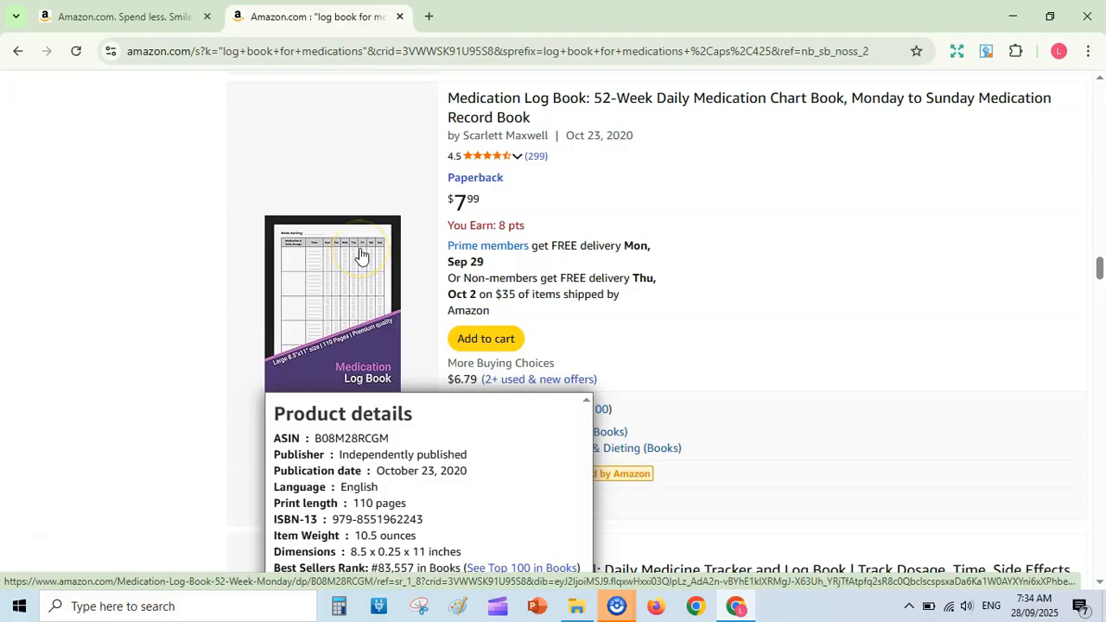
drag(1096, 264, 1100, 307)
mouse_move(373, 259)
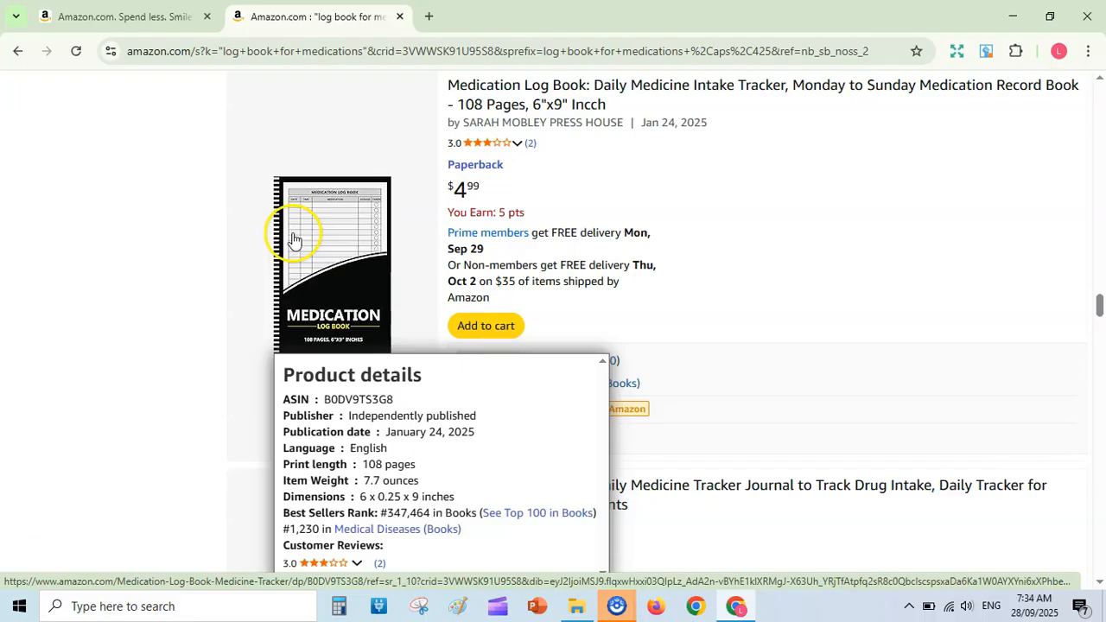
drag(1098, 303, 1100, 323)
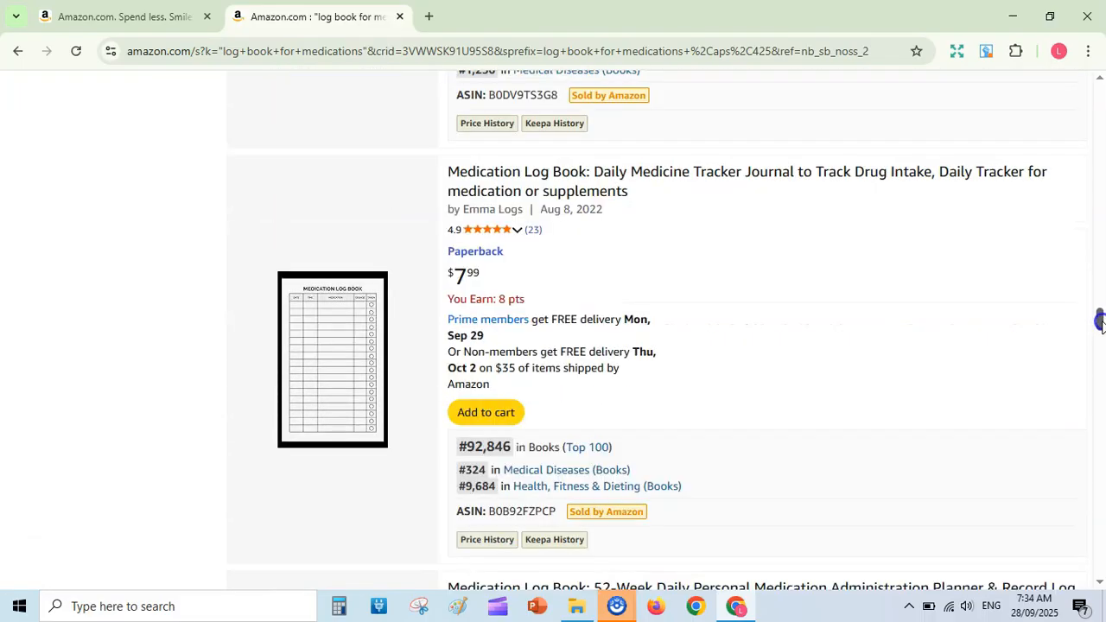
mouse_move(353, 320)
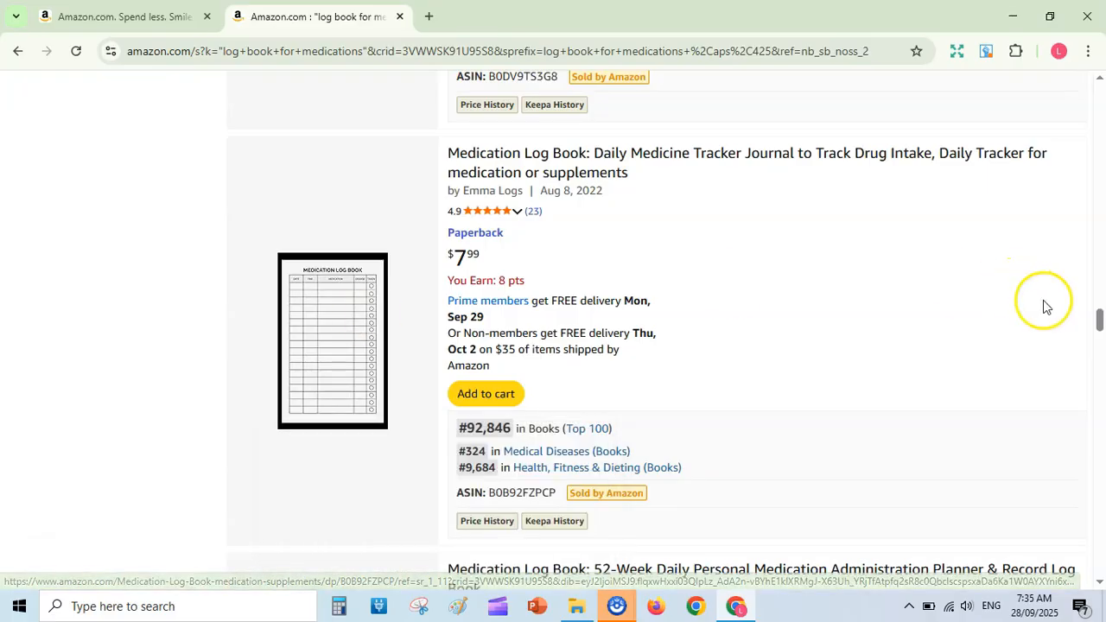
drag(1100, 318, 1100, 93)
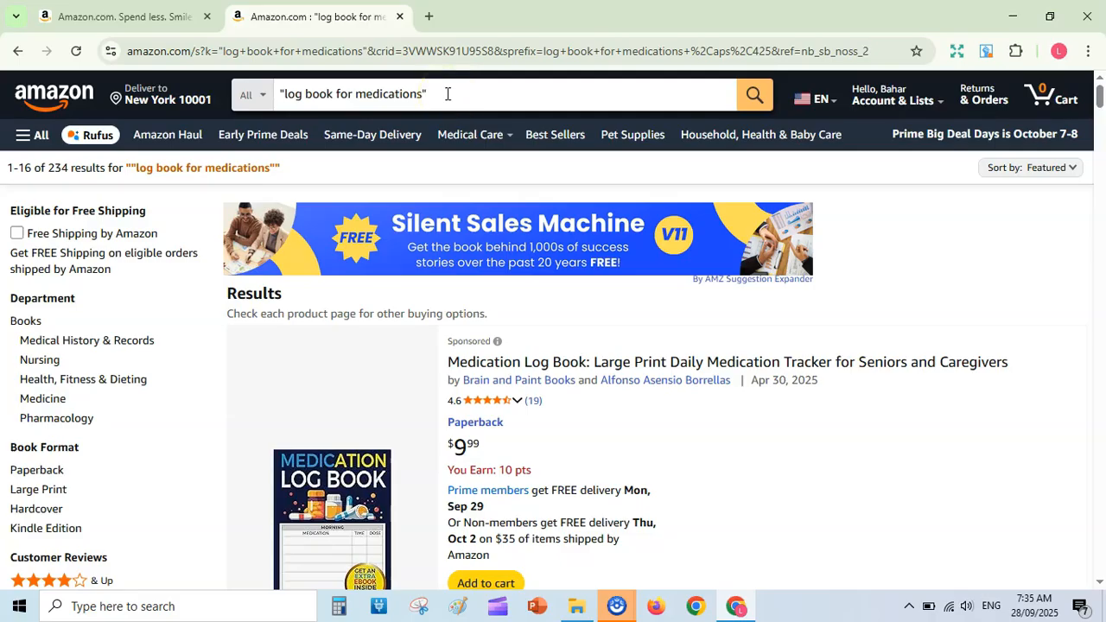
- Recheck the quoted medications keyword and compare it with the title and cover of the first sponsored log book
click(292, 95)
drag(282, 94, 365, 92)
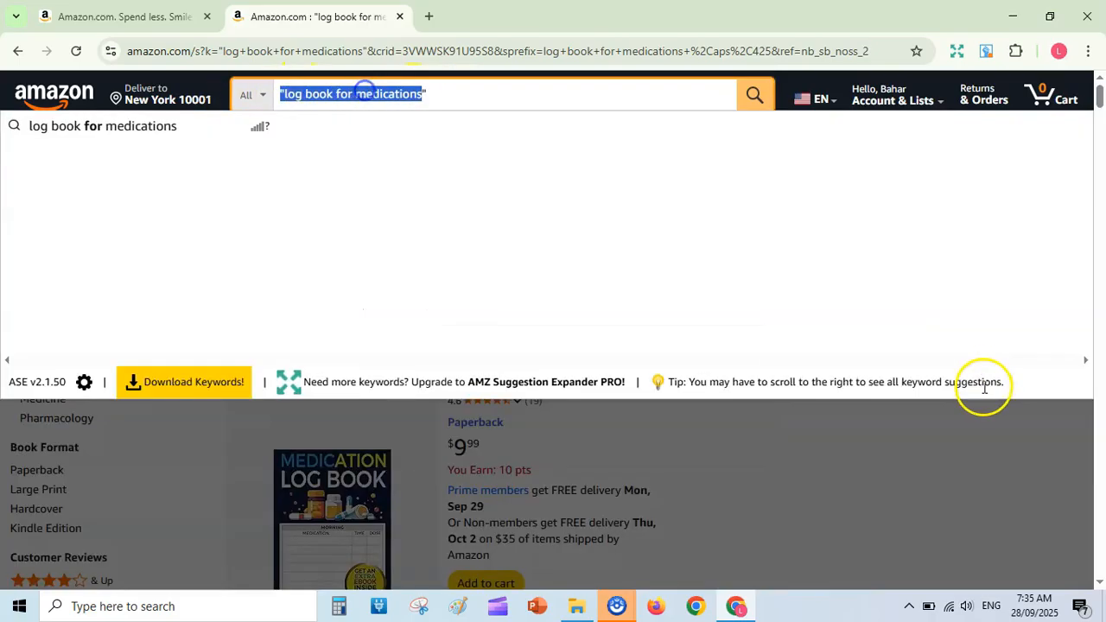
click(985, 458)
drag(1100, 93, 1100, 115)
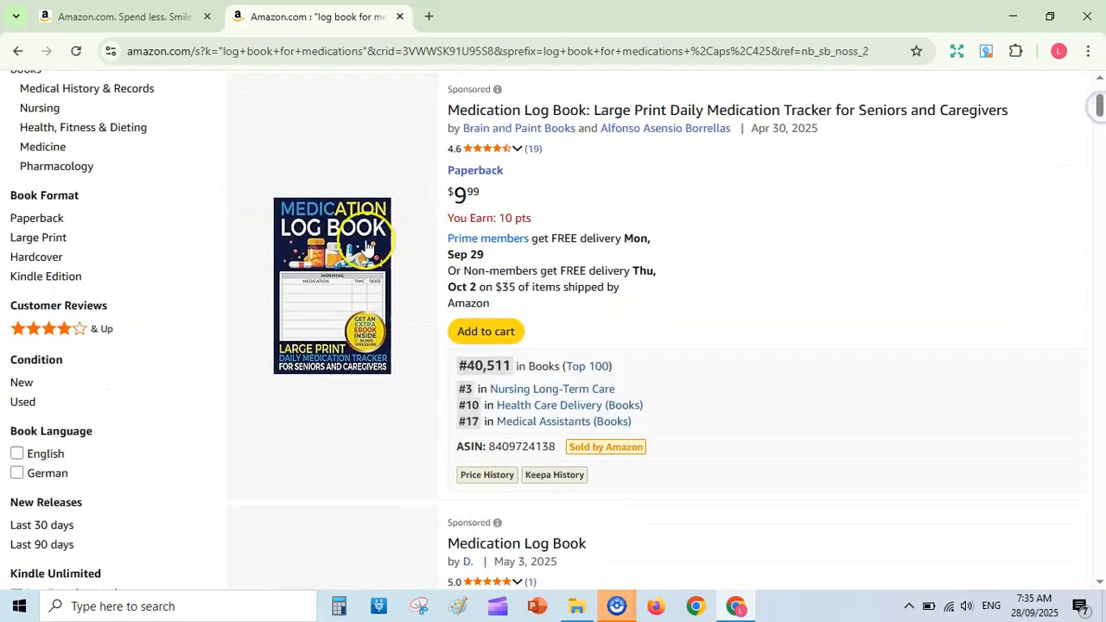
mouse_move(334, 251)
drag(1097, 107, 1099, 83)
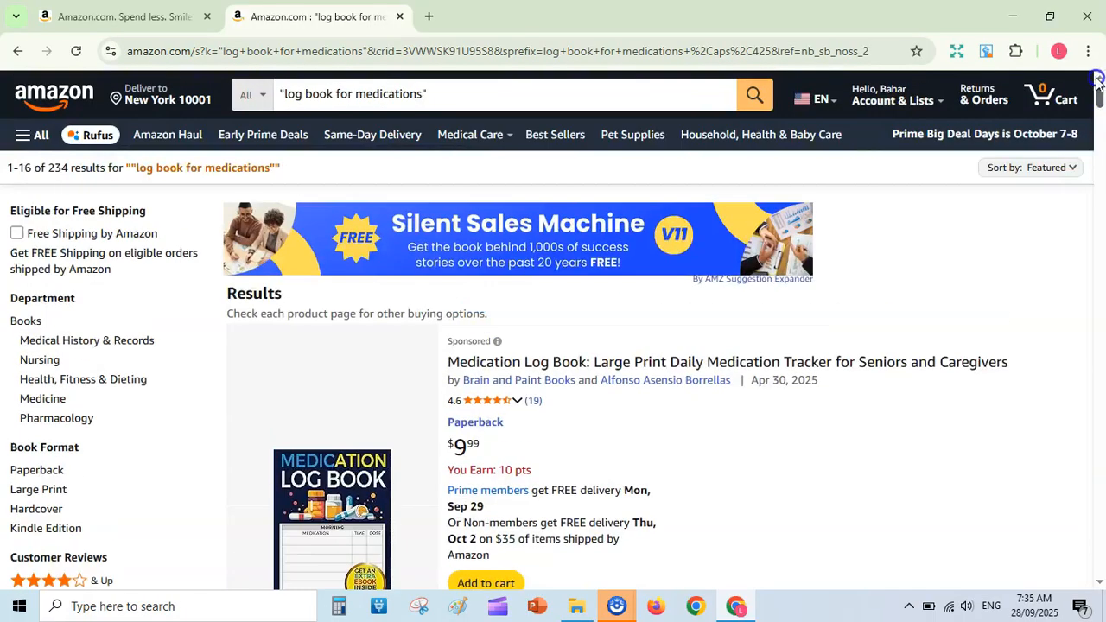
- Close the medications results, open the suggested keyword "log book for kidney disease" and search for it as an exact phrase in quotation marks
click(399, 16)
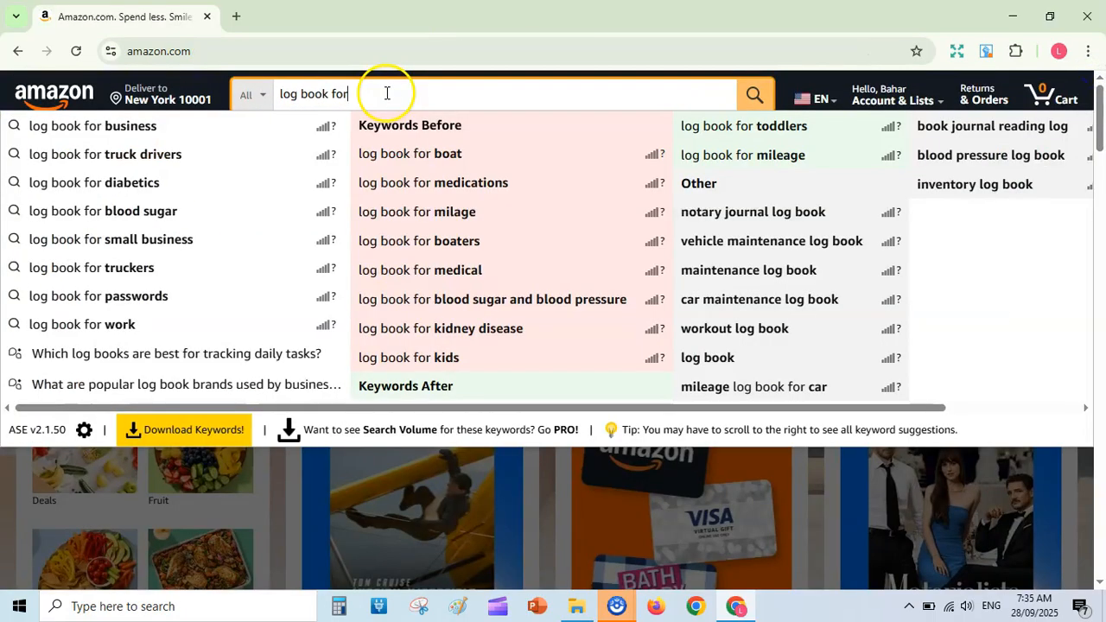
click(429, 332)
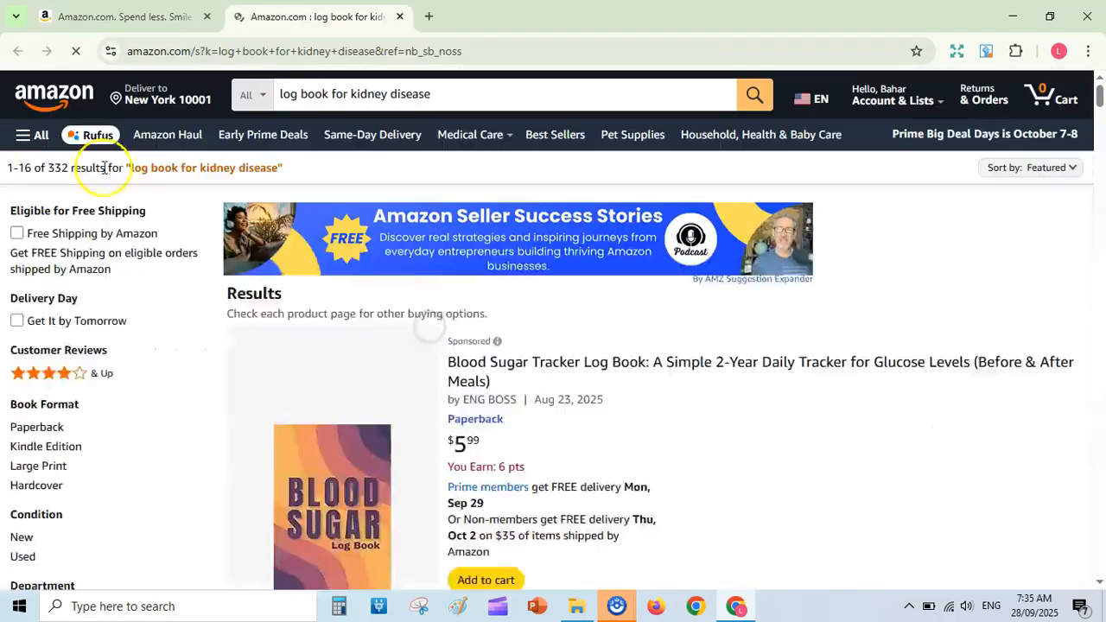
click(280, 92)
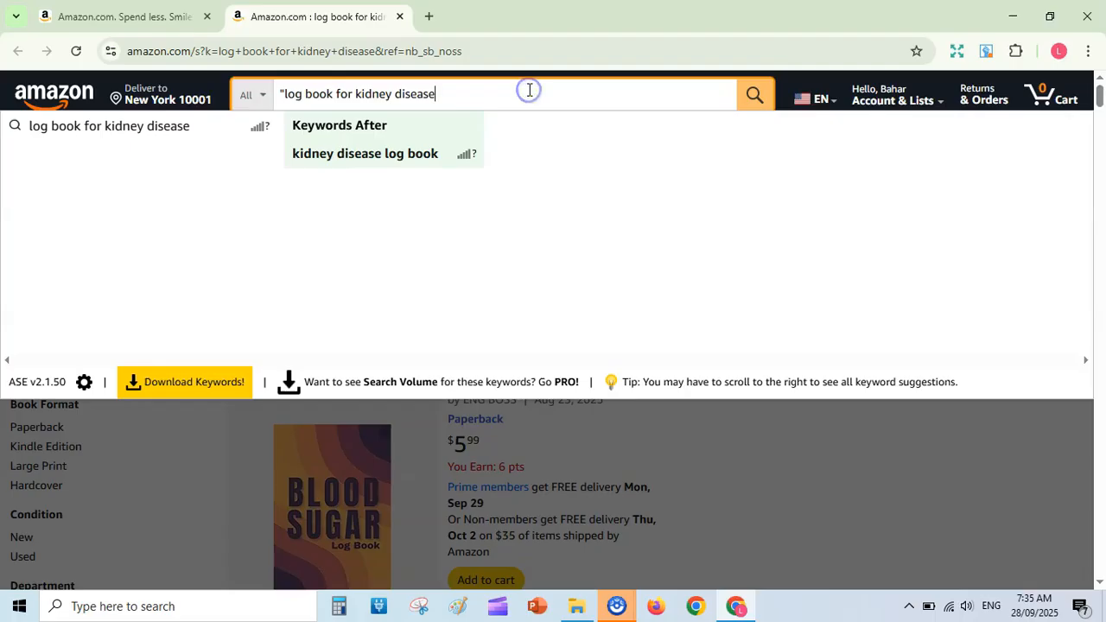
text("")
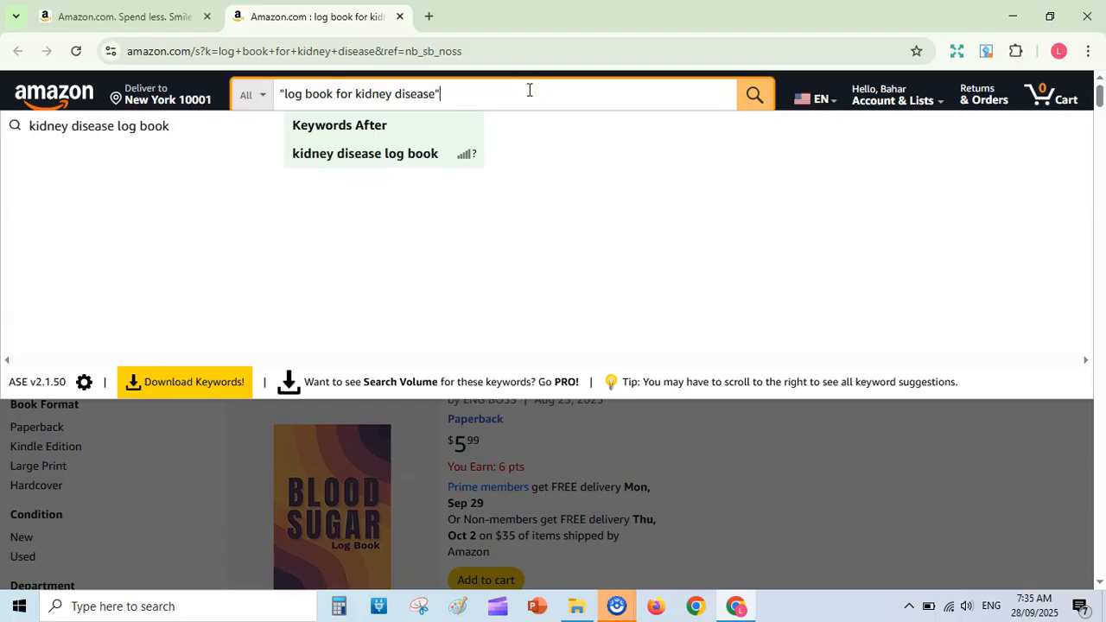
key(Return)
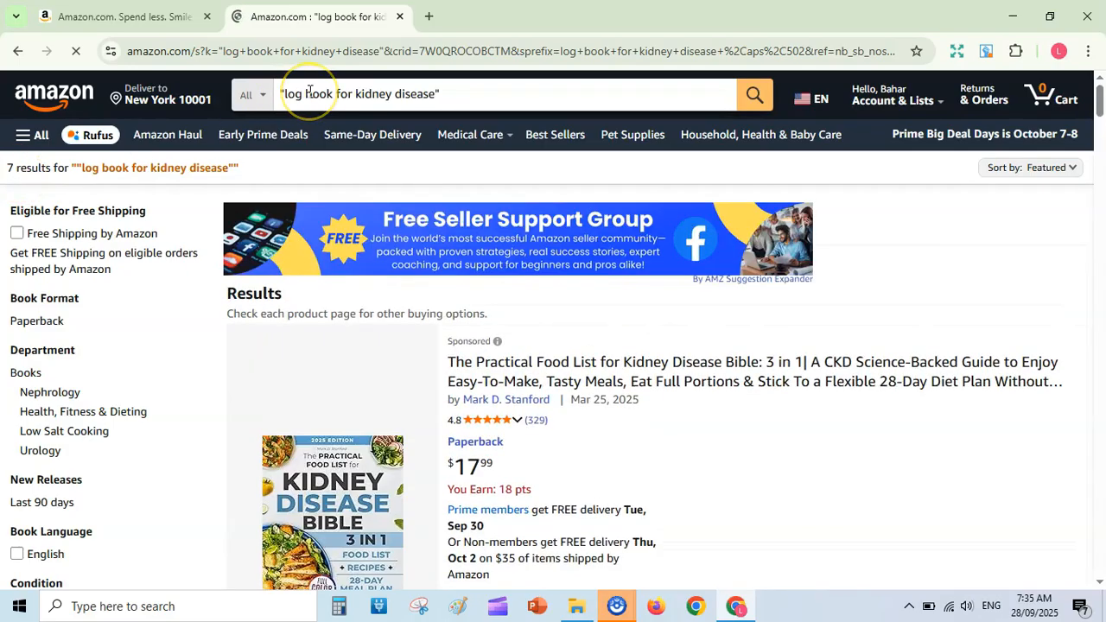
- Examine the kidney disease results, including the Dialysis Log Book, and close them
drag(1100, 95, 1101, 165)
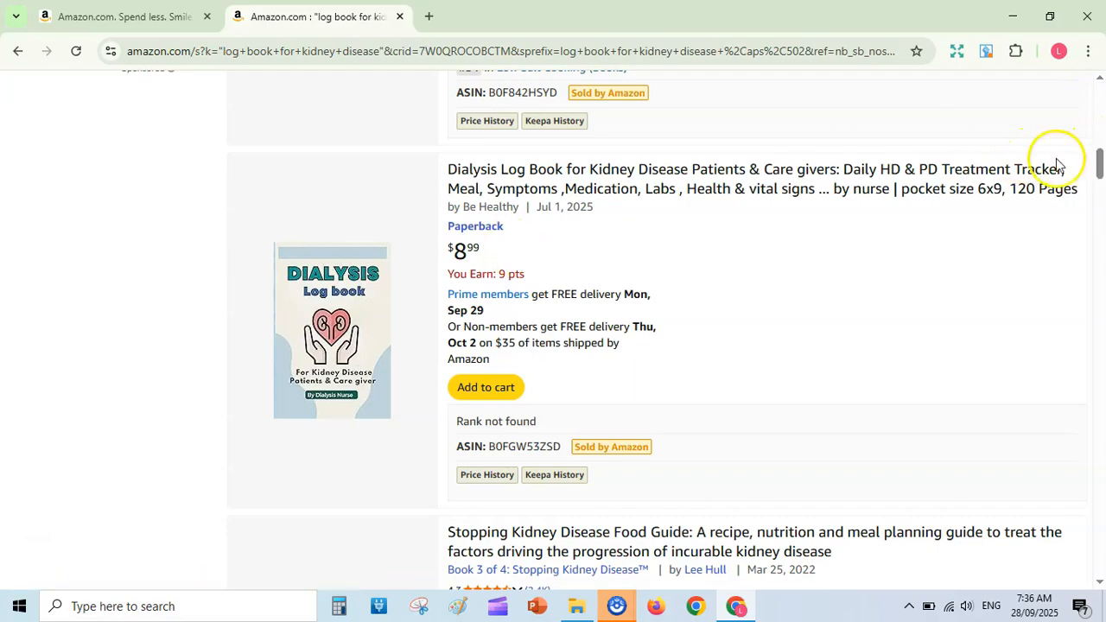
drag(1100, 167, 1101, 104)
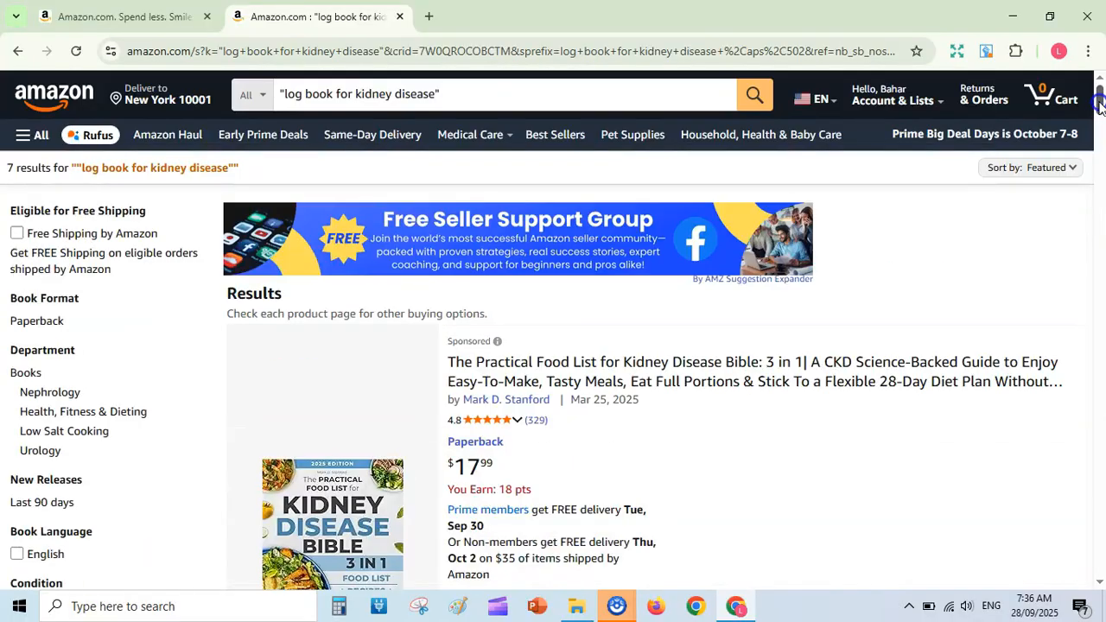
click(399, 16)
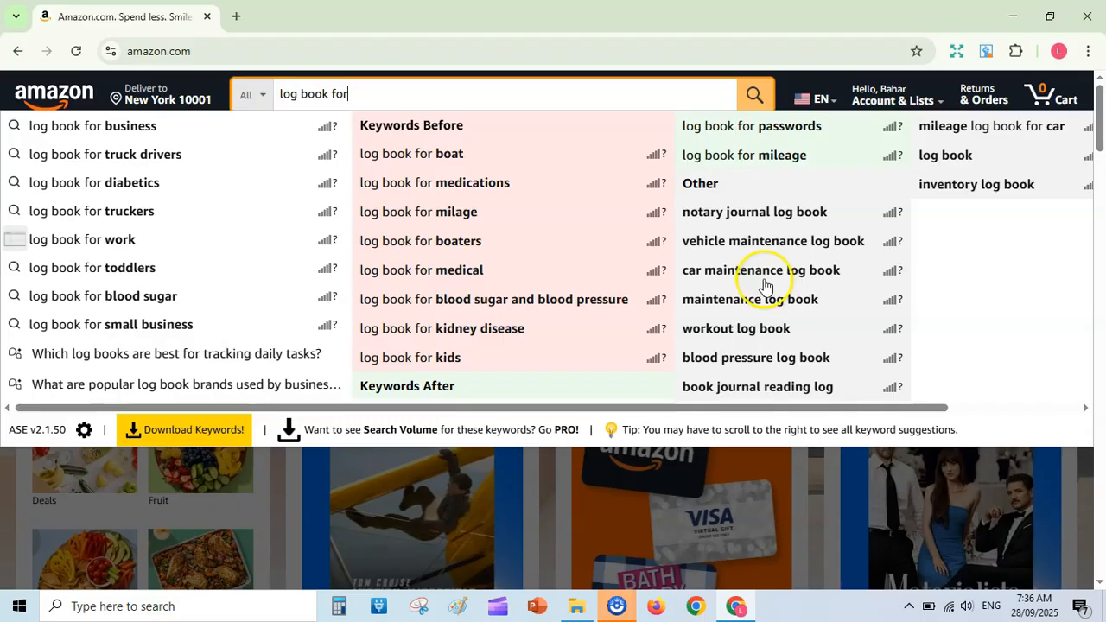
- Open the suggested keyword "book journal reading log" and search for it as an exact phrase in quotation marks
click(788, 393)
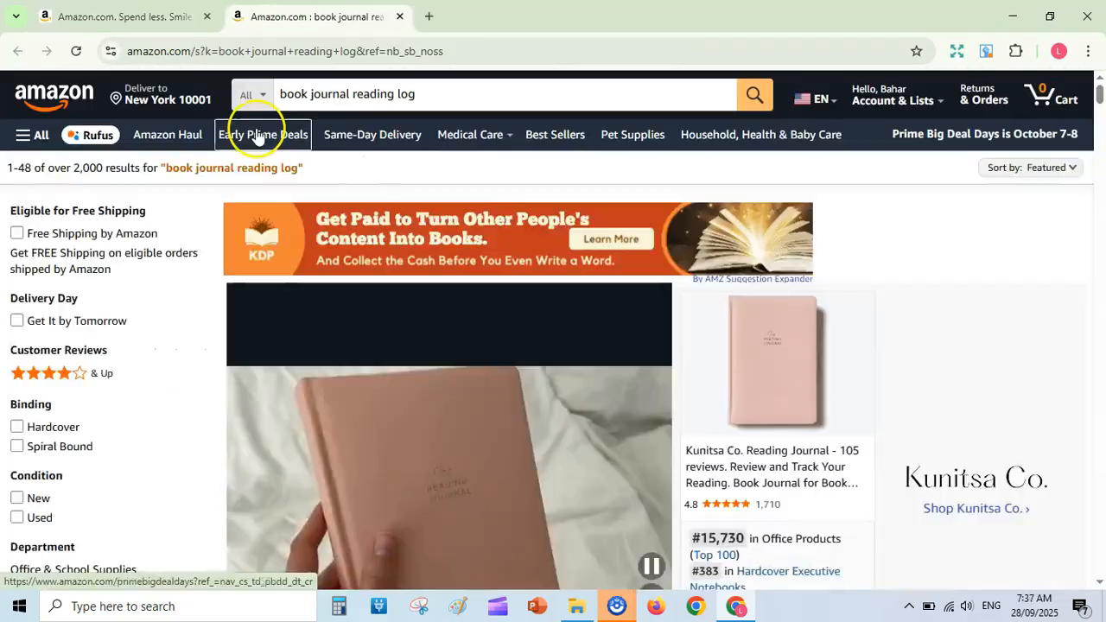
click(274, 93)
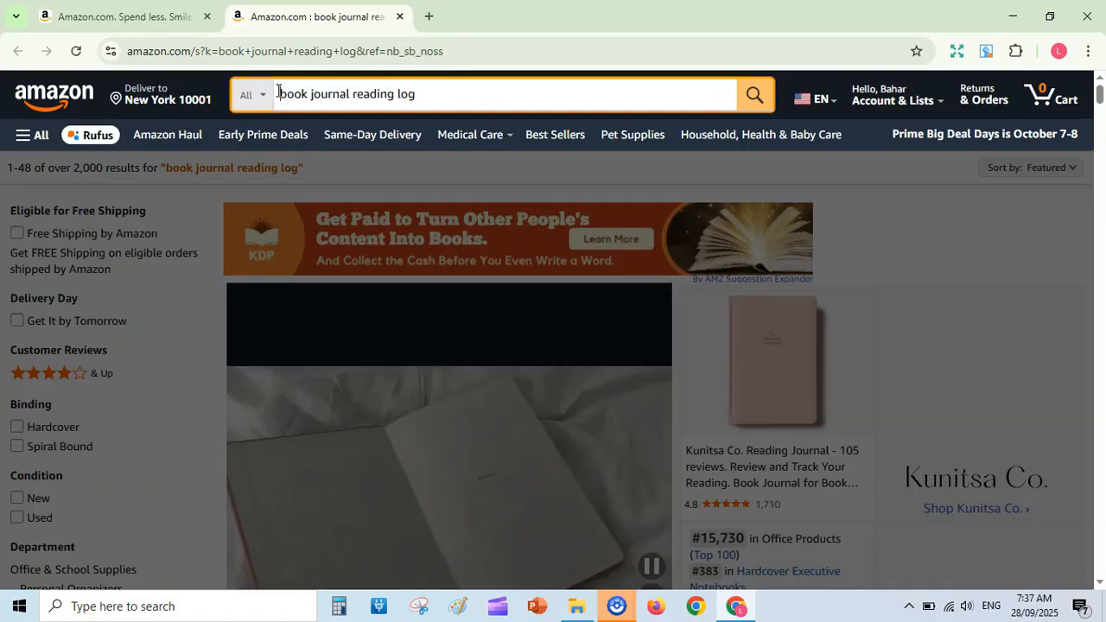
text(")
click(472, 91)
text(")
key(Return)
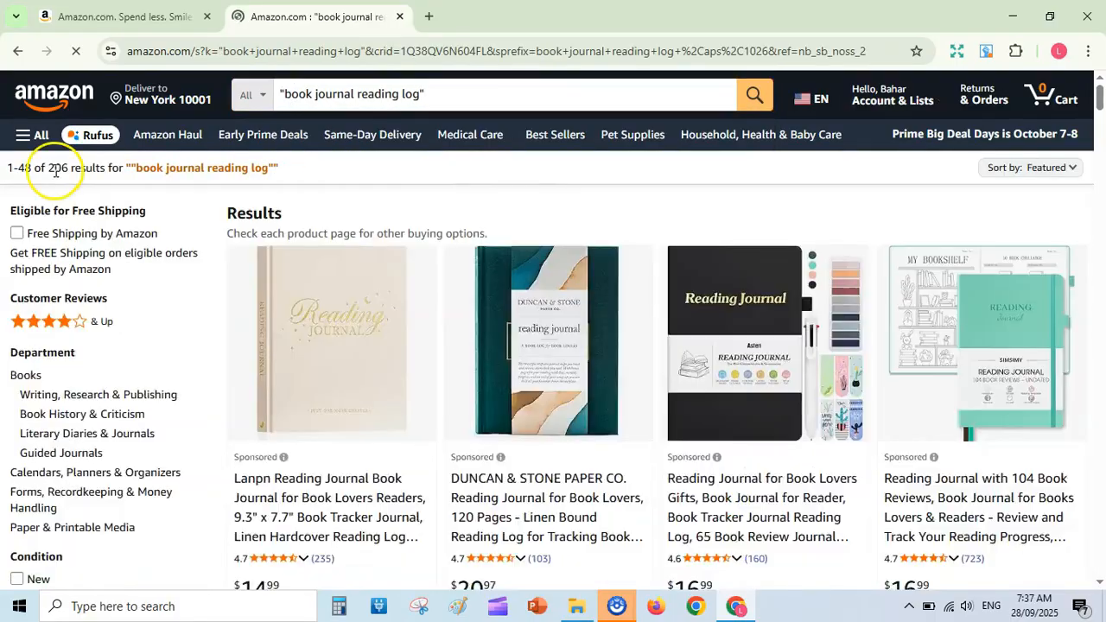
- Examine the reading journal results, including the ranks and the product information of the Lanpn Reading Journal
drag(1099, 102, 1100, 129)
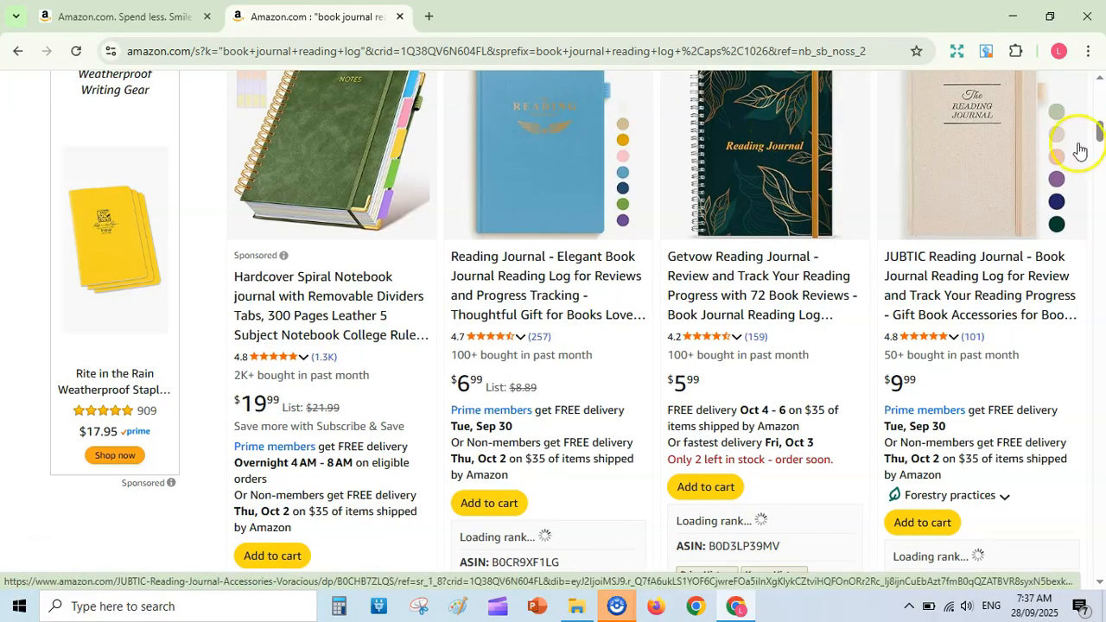
drag(1100, 133, 1101, 156)
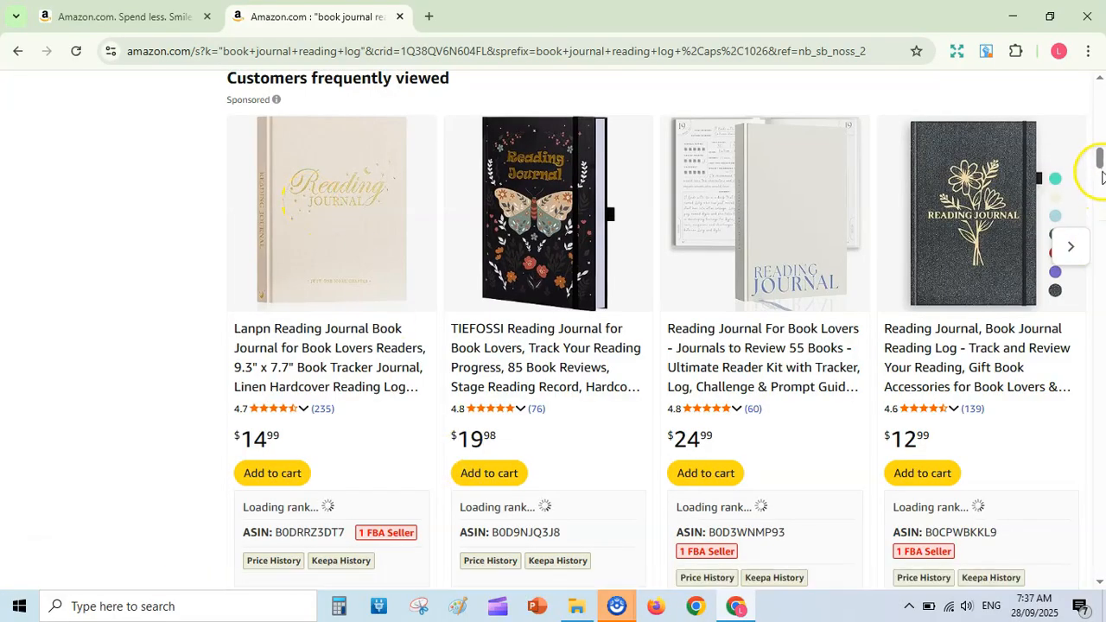
mouse_move(352, 264)
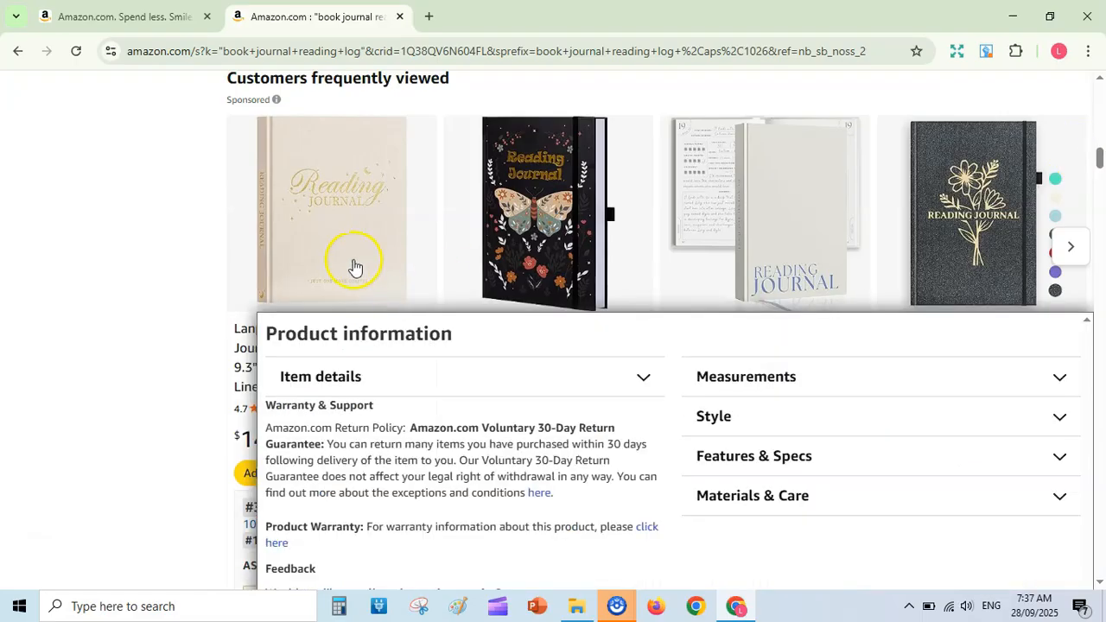
drag(1100, 159, 1100, 335)
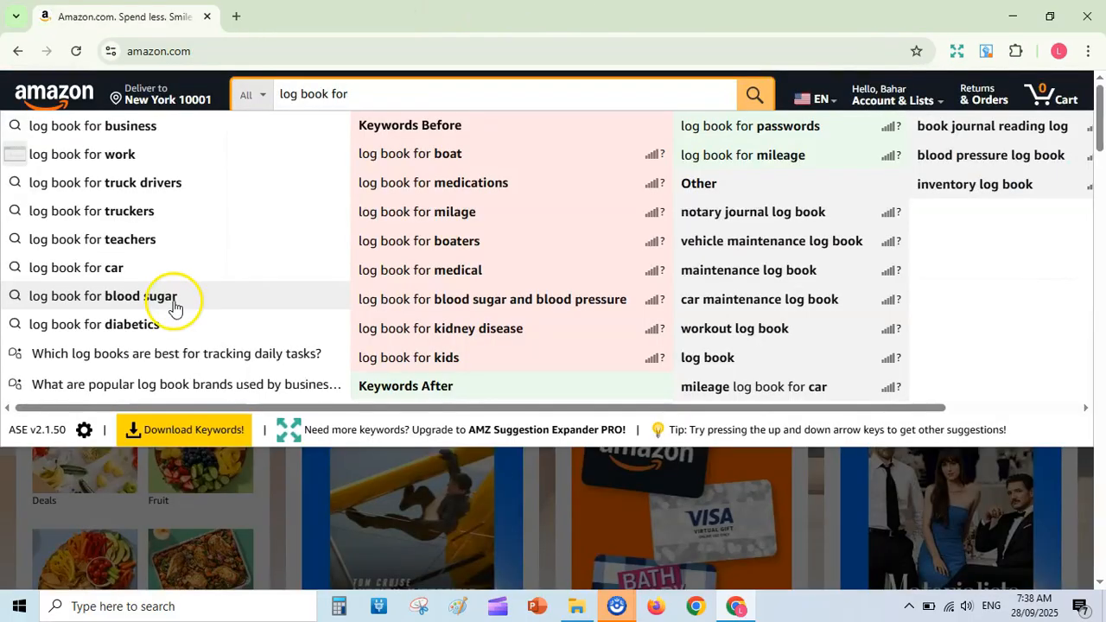
- Open the results for the suggested keyword "log book for blood sugar" and return to the log book suggestions
click(173, 302)
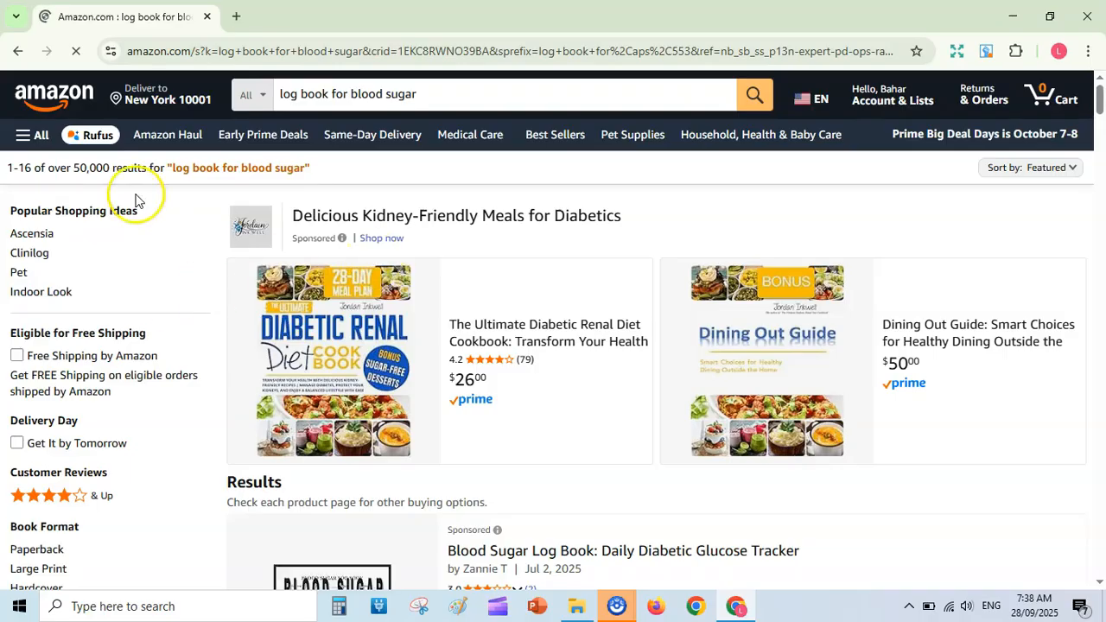
click(17, 51)
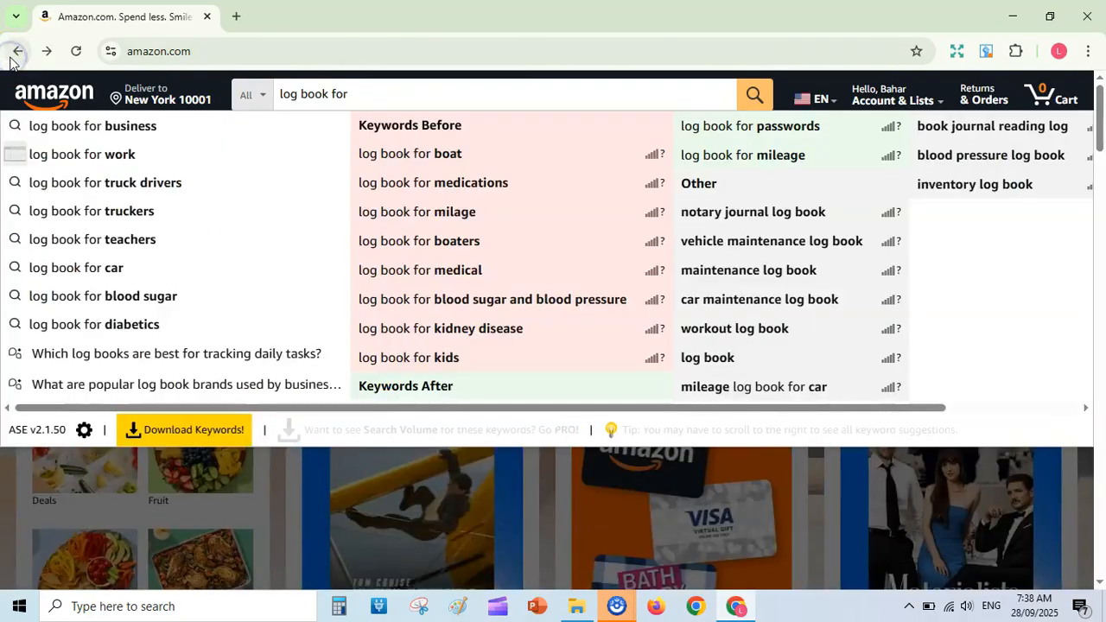
- Search the suggested keyword "log book for boaters" as an exact phrase in quotation marks, look through the results and close them
click(445, 243)
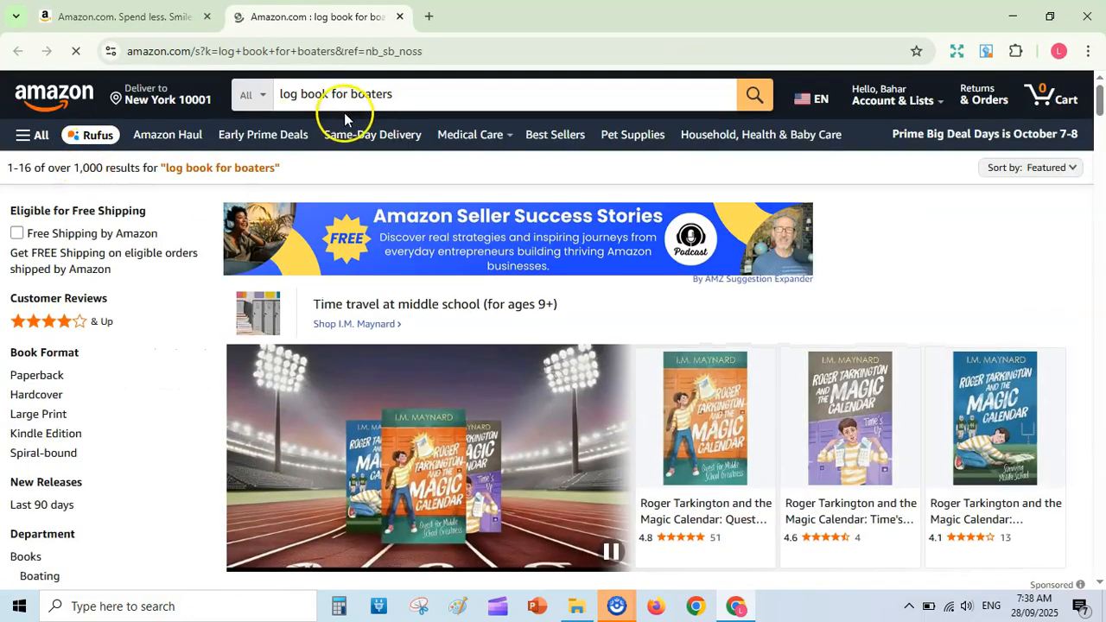
click(283, 92)
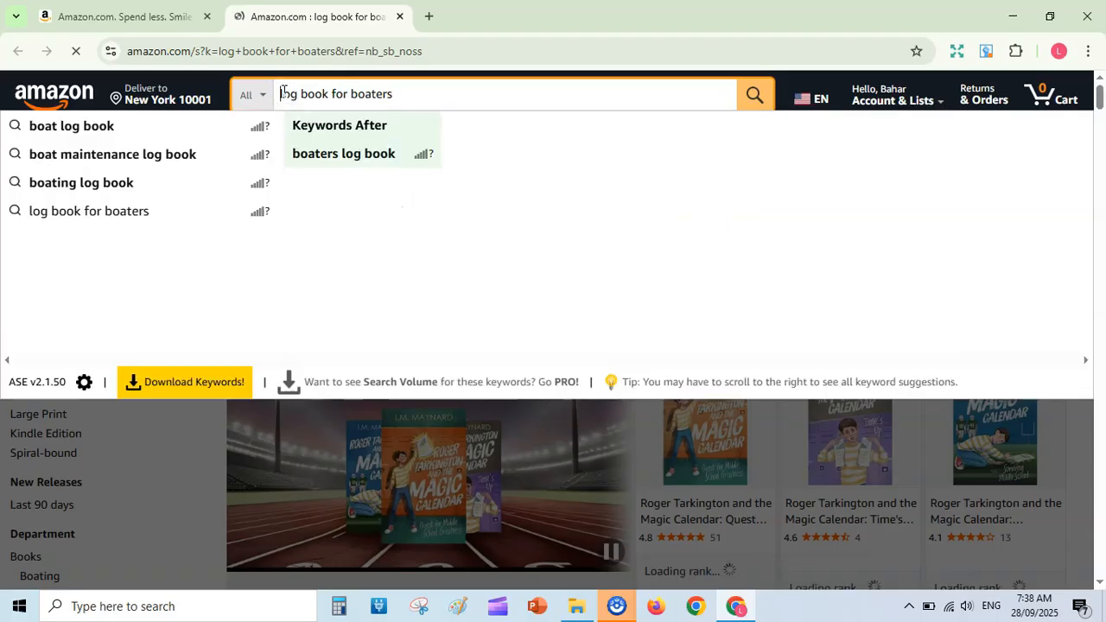
text(")
click(479, 87)
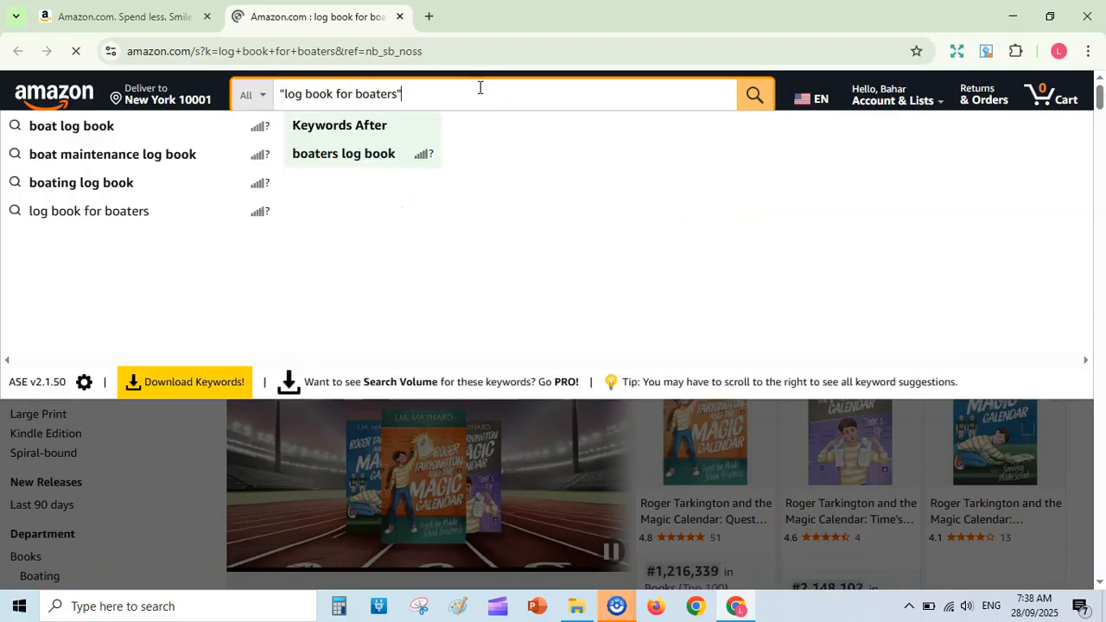
key(Return)
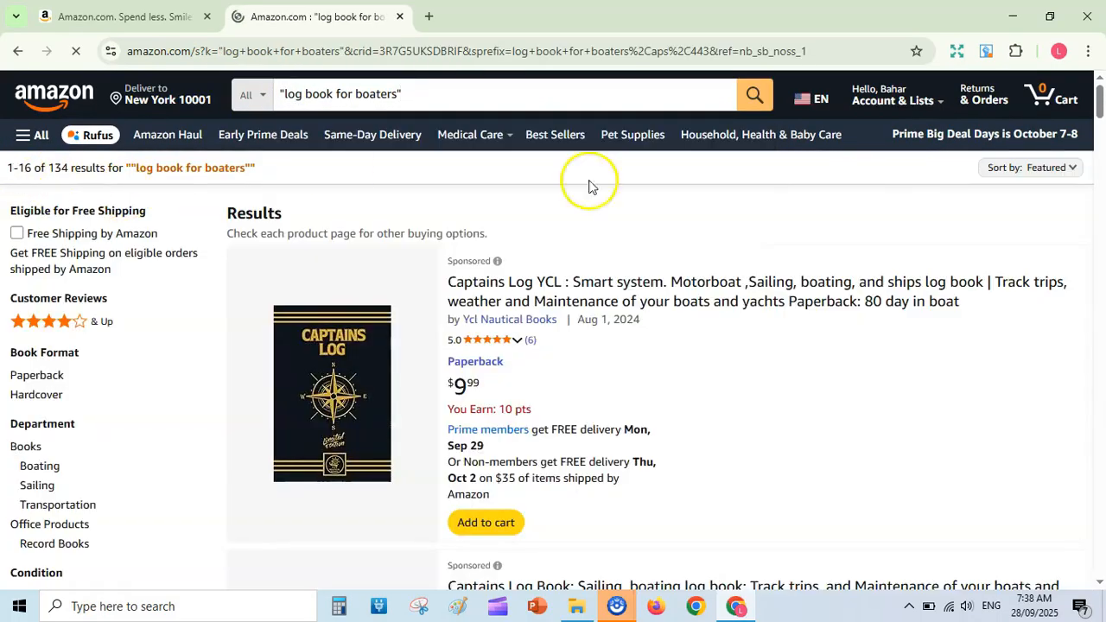
drag(1099, 96, 1099, 240)
click(399, 17)
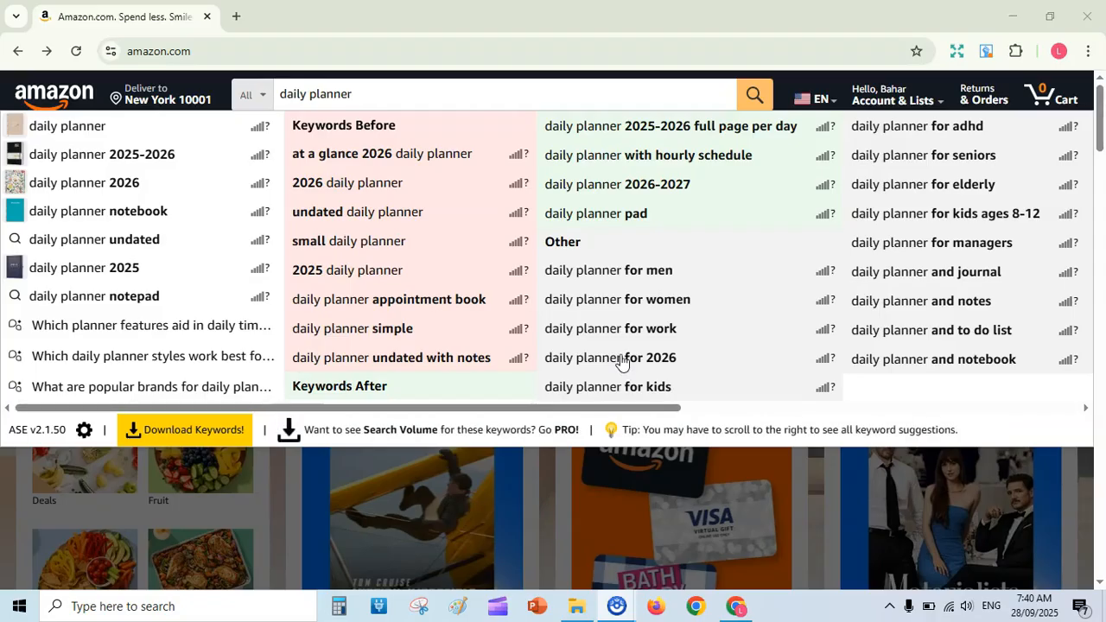
- Open the suggested keyword "daily planner undated with notes" and search for it as an exact phrase in quotation marks
click(392, 363)
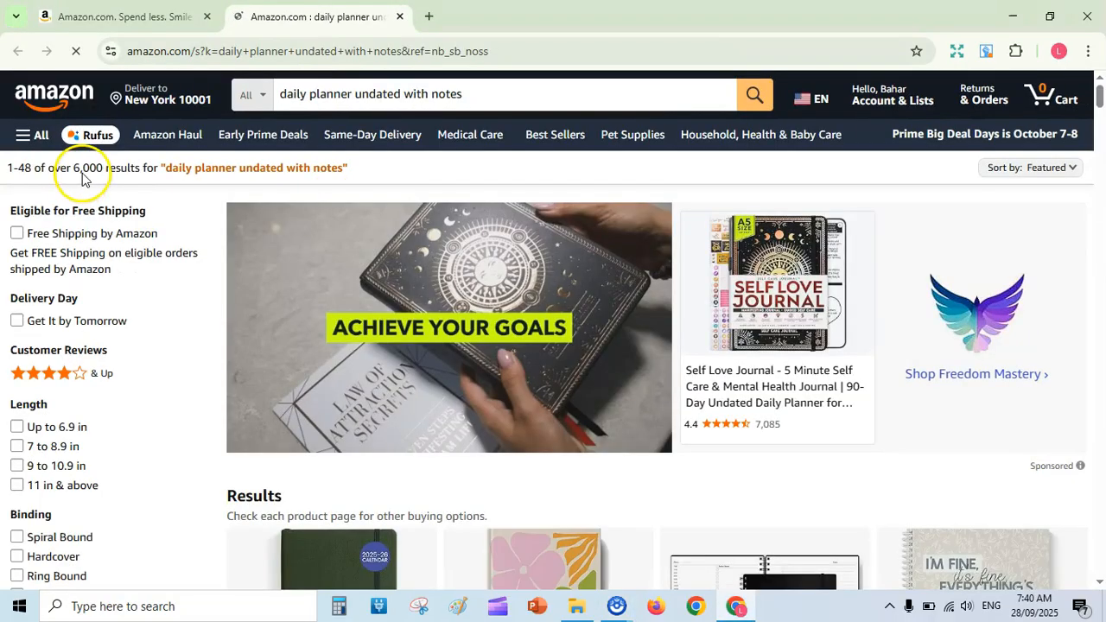
click(282, 94)
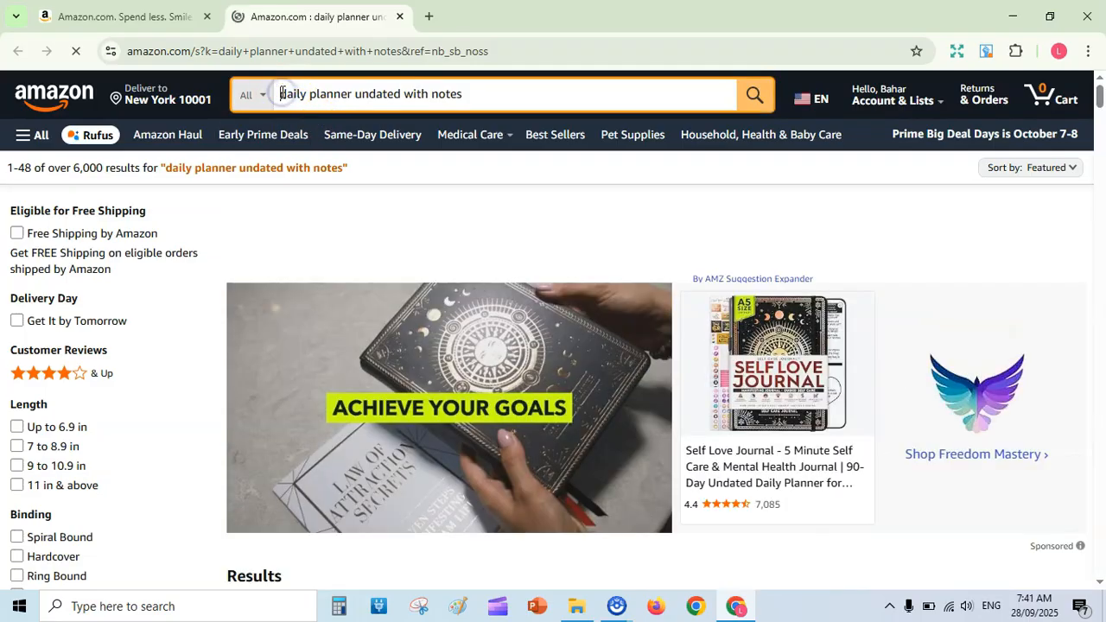
text(")
click(595, 92)
text(")
key(Return)
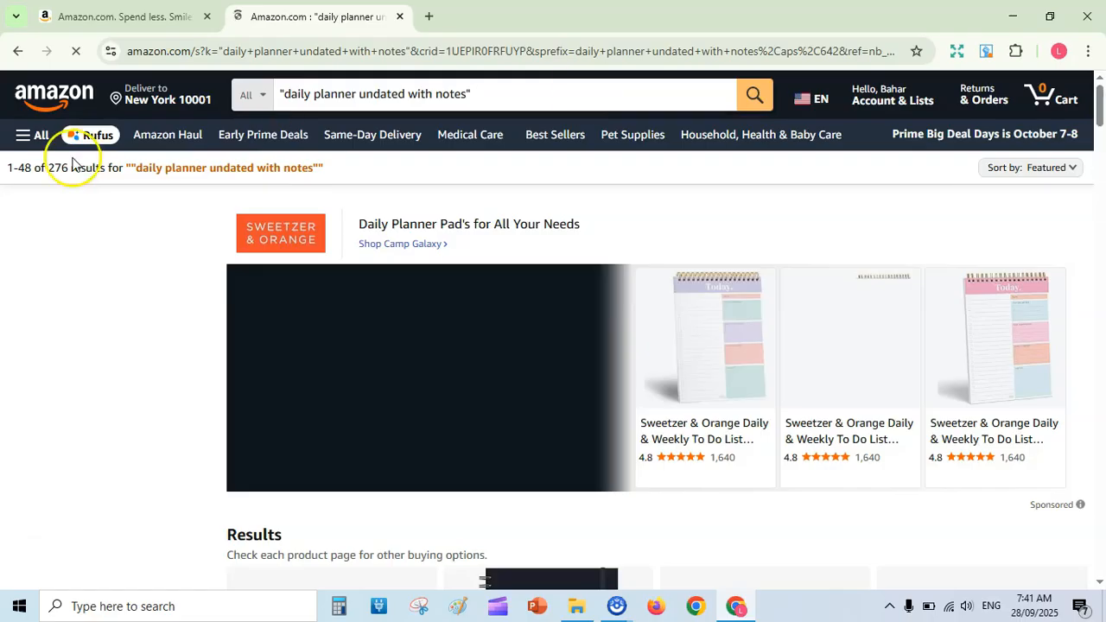
- Examine the undated daily planner results and their ranks, and close them
drag(1100, 102, 1100, 138)
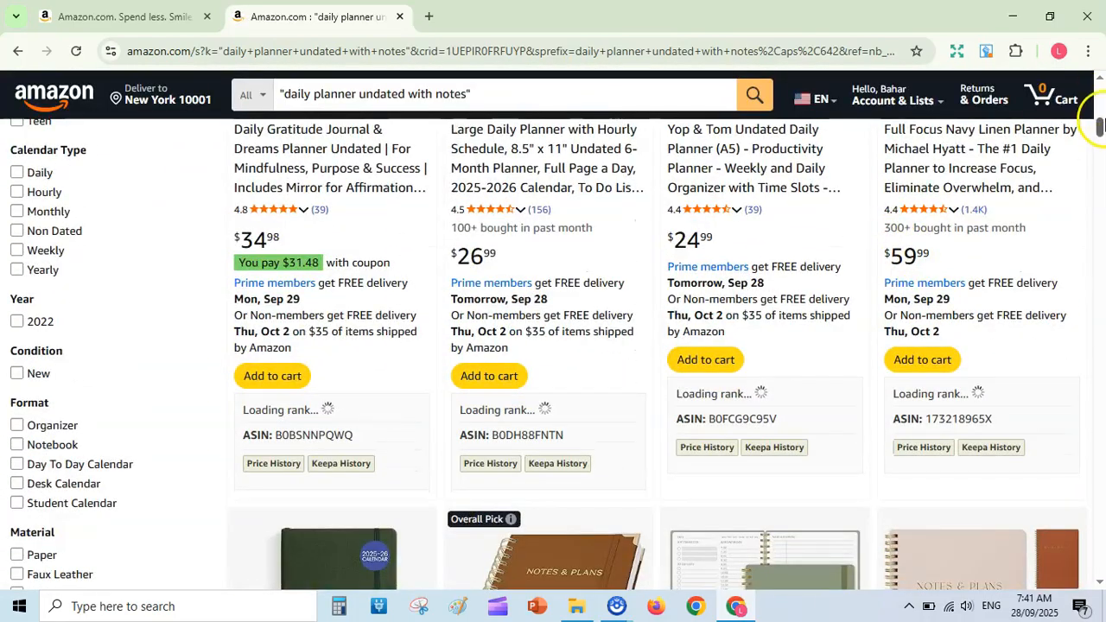
drag(1100, 128, 1101, 276)
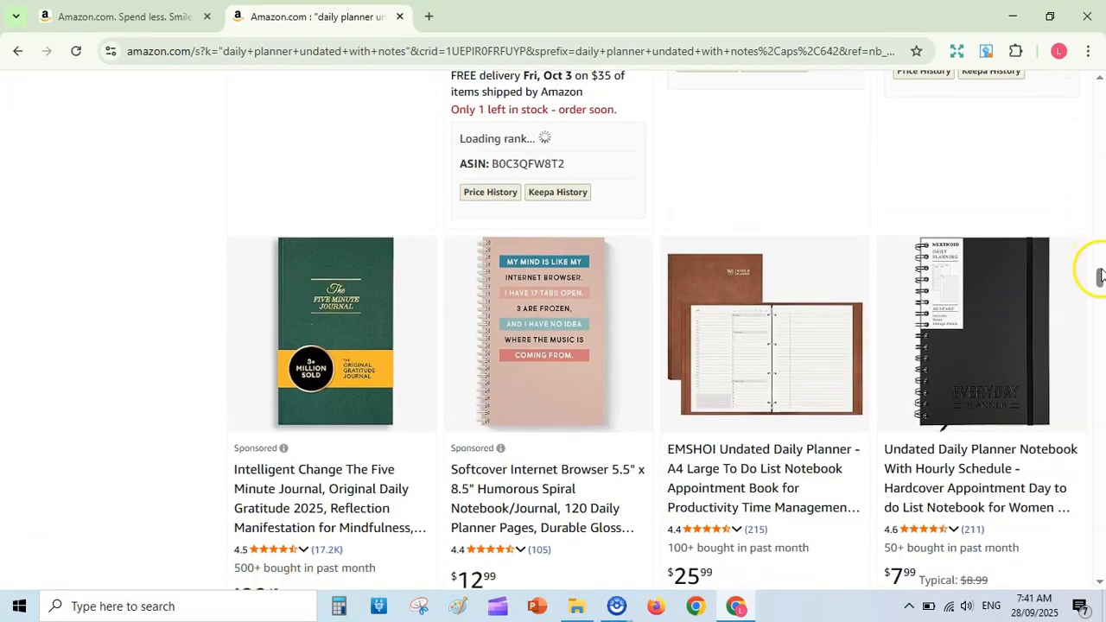
drag(1101, 277, 1047, 52)
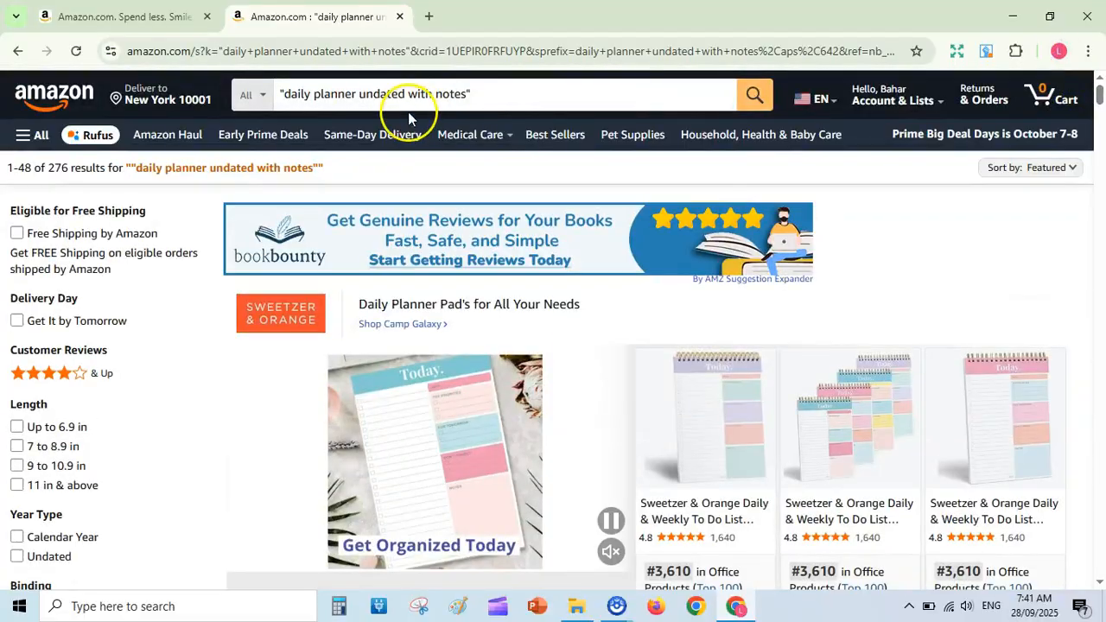
click(399, 17)
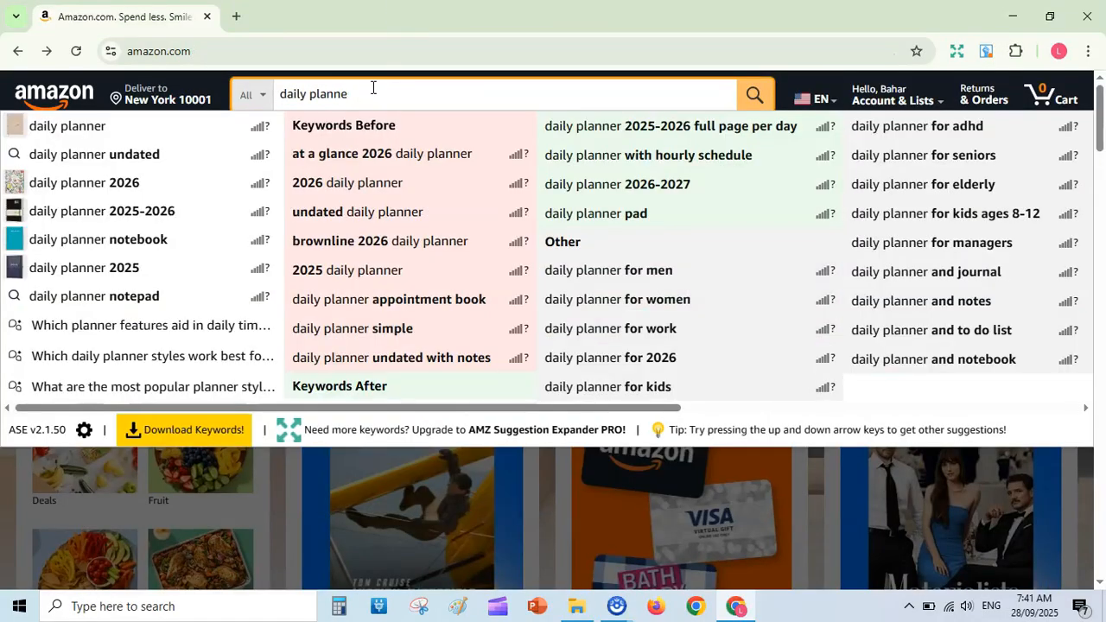
- Replace the daily planner search term with "workbook" and look through all of its suggested keywords
key(BackSpace)
key(BackSpace)
key(BackSpace)
key(BackSpace)
key(BackSpace)
key(BackSpace)
key(BackSpace)
key(BackSpace)
key(BackSpace)
key(BackSpace)
key(BackSpace)
key(BackSpace)
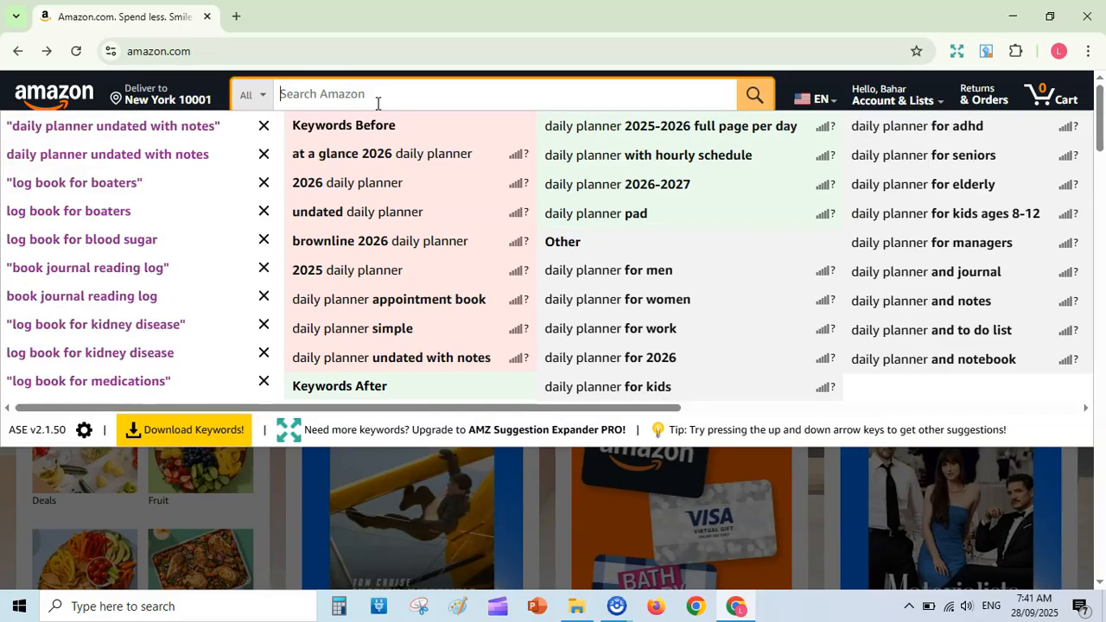
text(workbook)
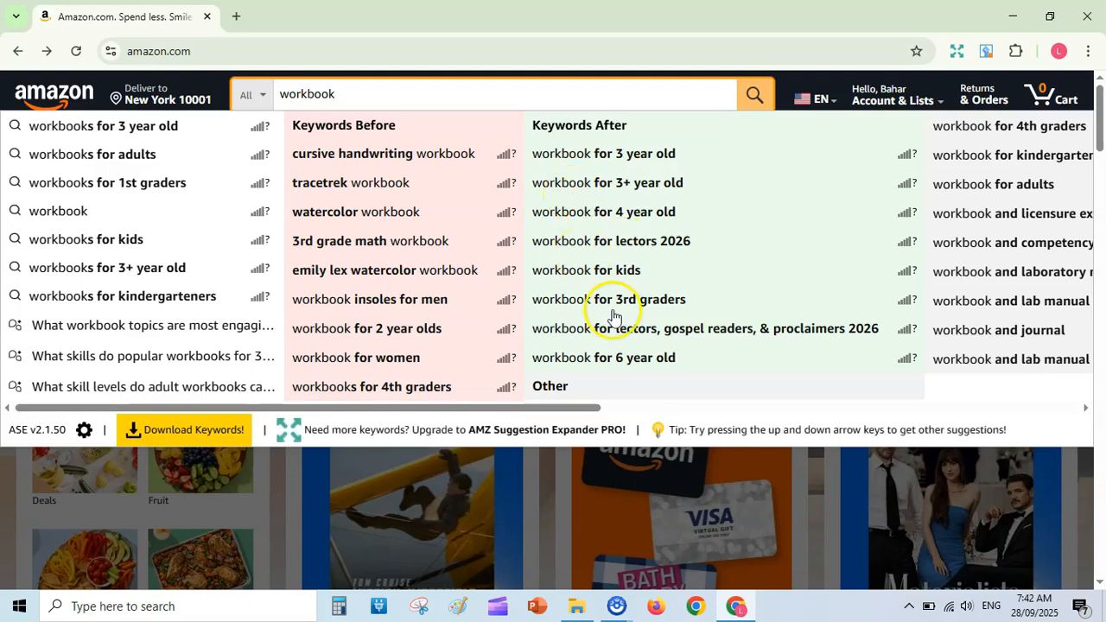
scroll(643, 311, right, 5)
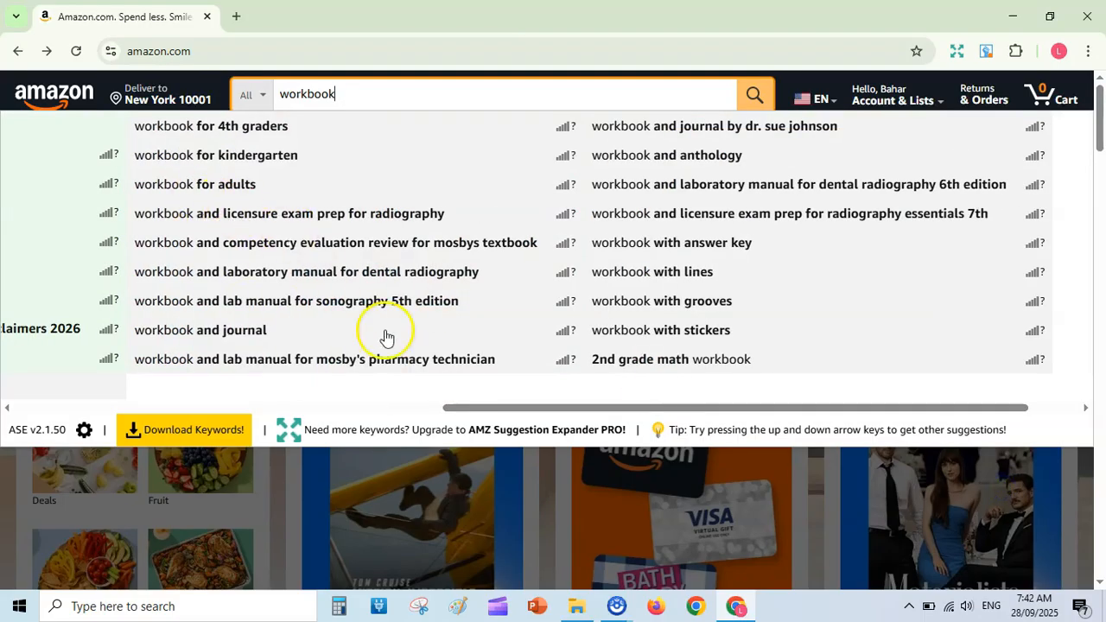
drag(518, 410, 76, 408)
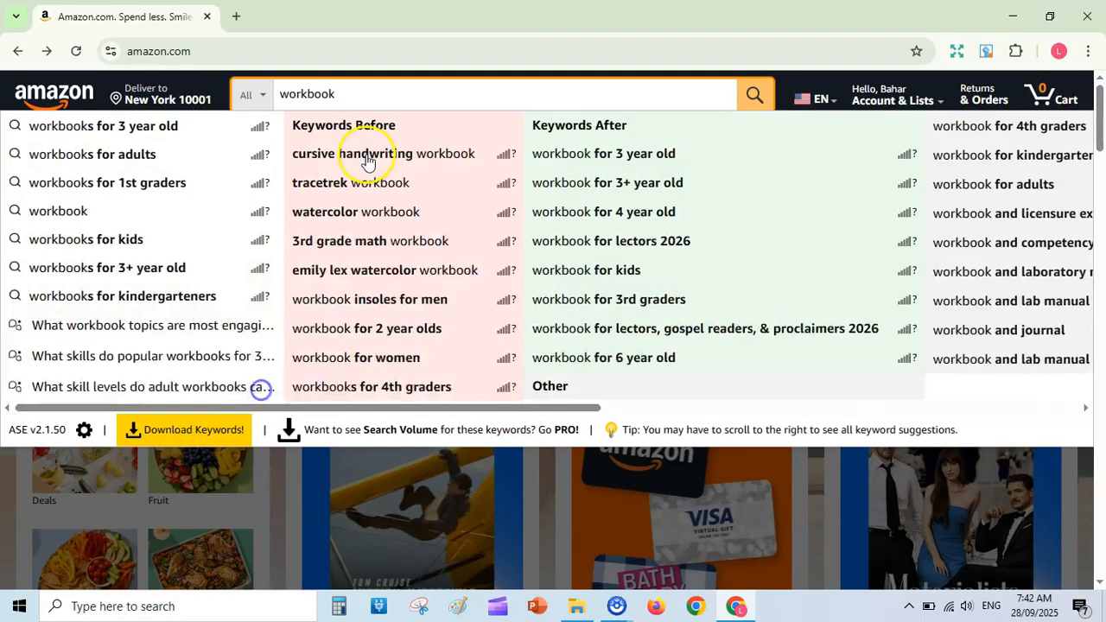
- Check the results for the suggested keywords "workbook for 6 year old" and "workbook for lectors 2026", closing each one
click(590, 361)
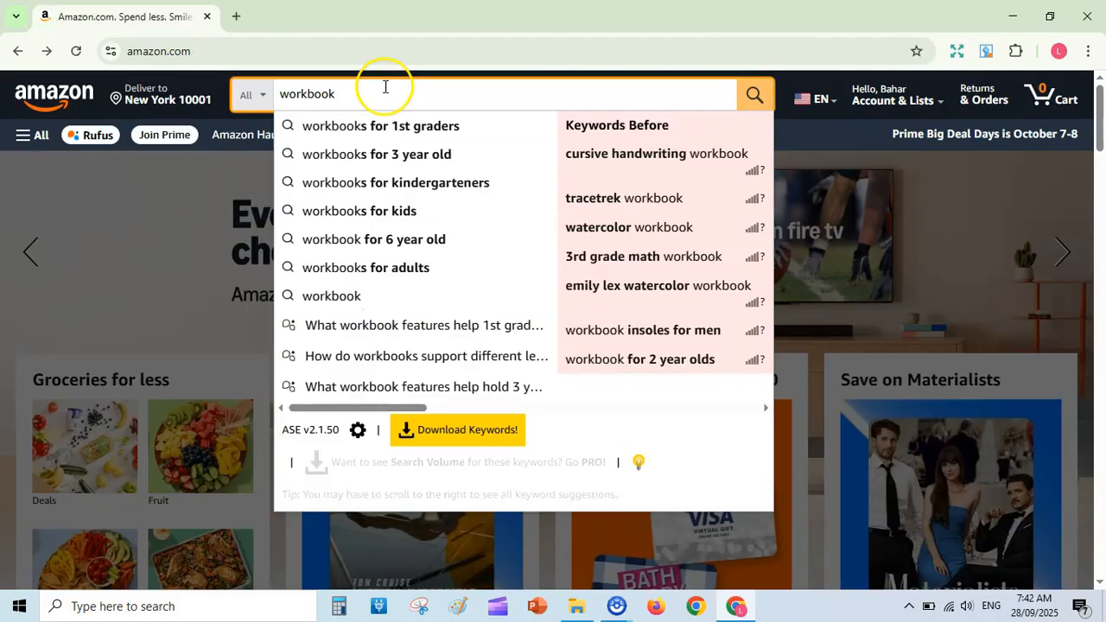
click(399, 16)
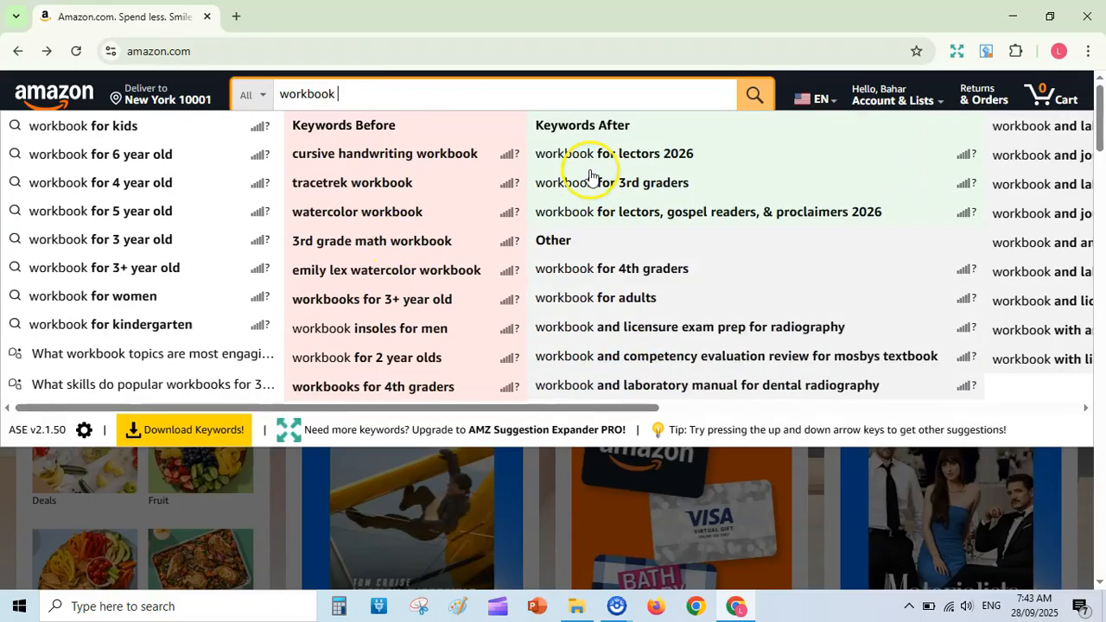
click(596, 164)
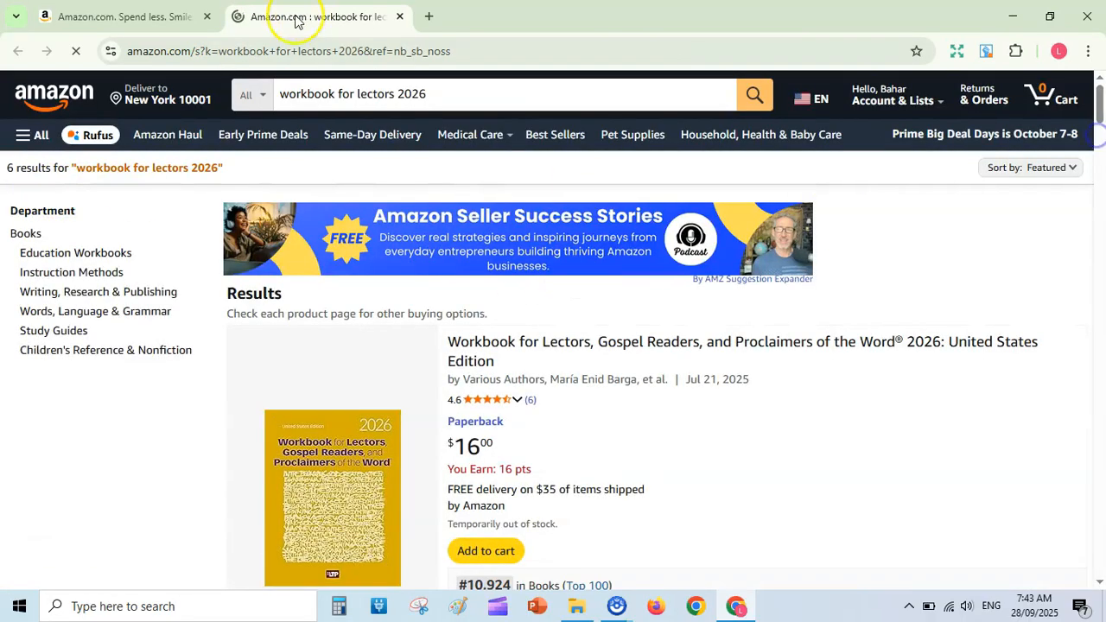
click(398, 17)
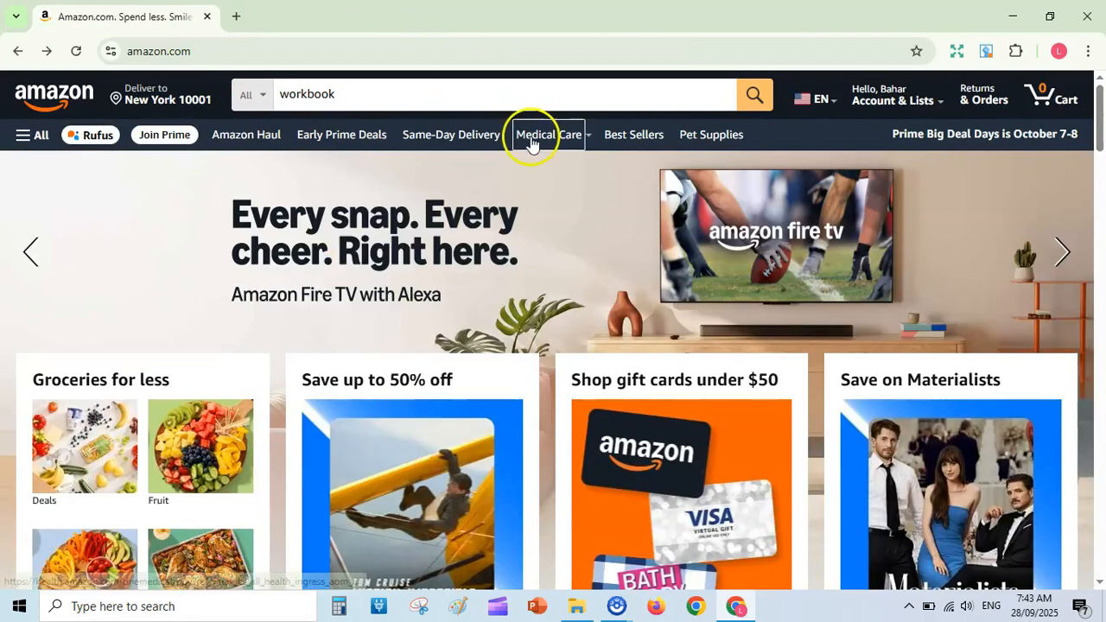
- Open the results for the suggested keyword "workbook for 4th graders"
click(648, 277)
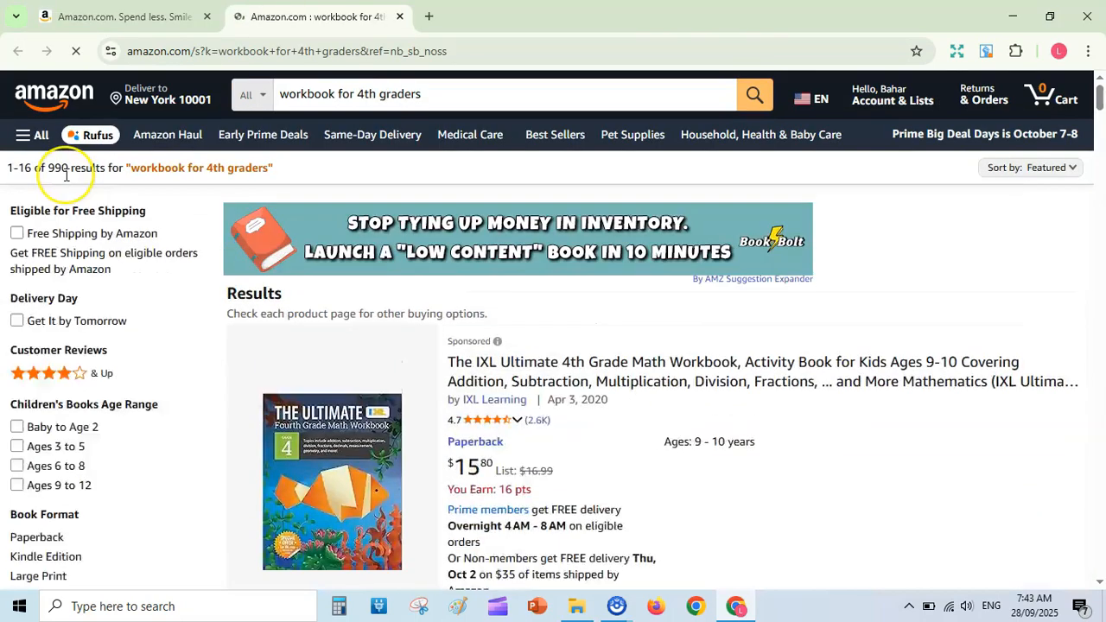